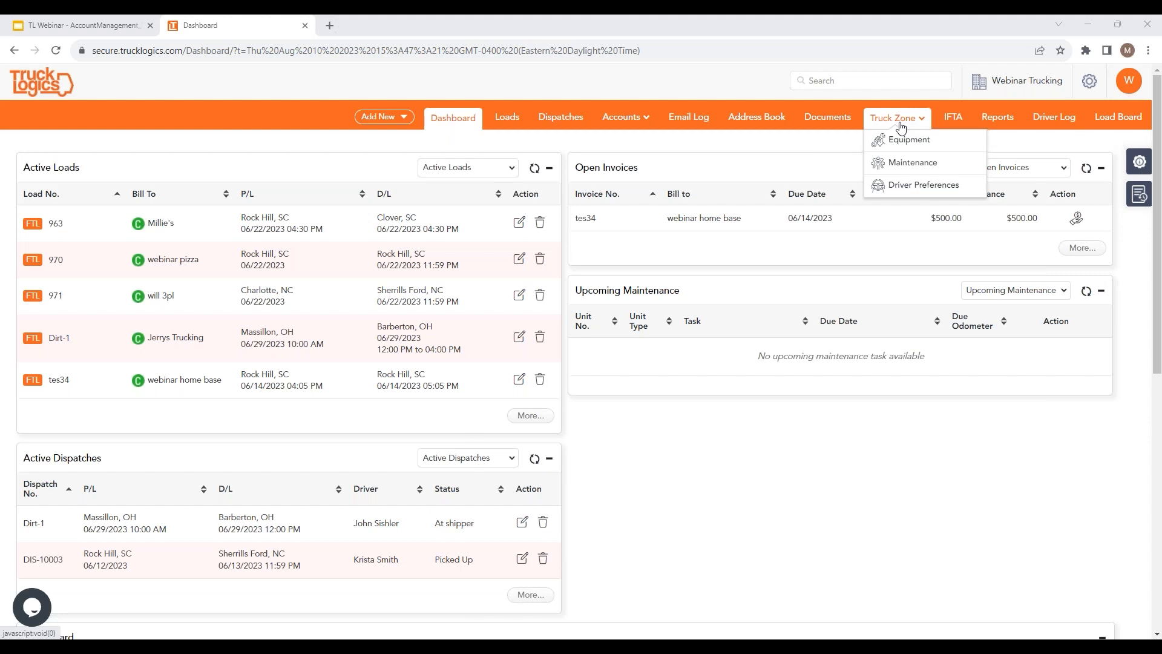
Step: Open the Truck Zone equipment list and scroll through the truck and trailer cards
click(893, 142)
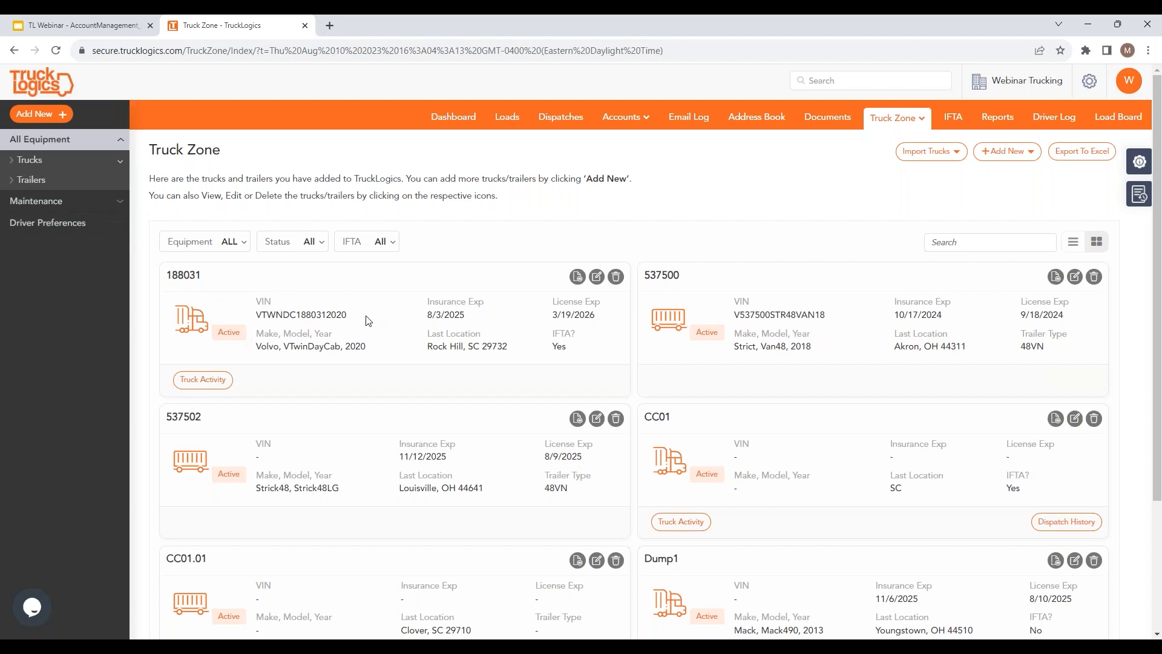
scroll(367, 321, down, 1)
scroll(368, 321, down, 3)
scroll(318, 299, up, 4)
Step: Search equipment for 31, switch to table and back to cards, then clear the search
click(998, 245)
click(998, 245)
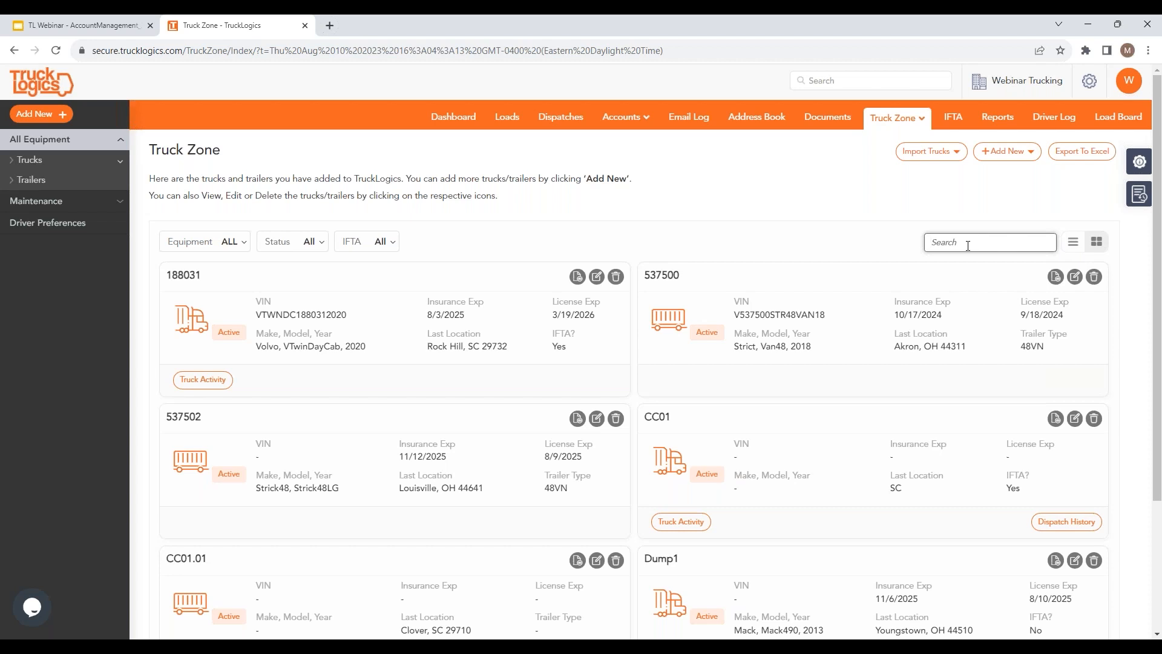
text(31)
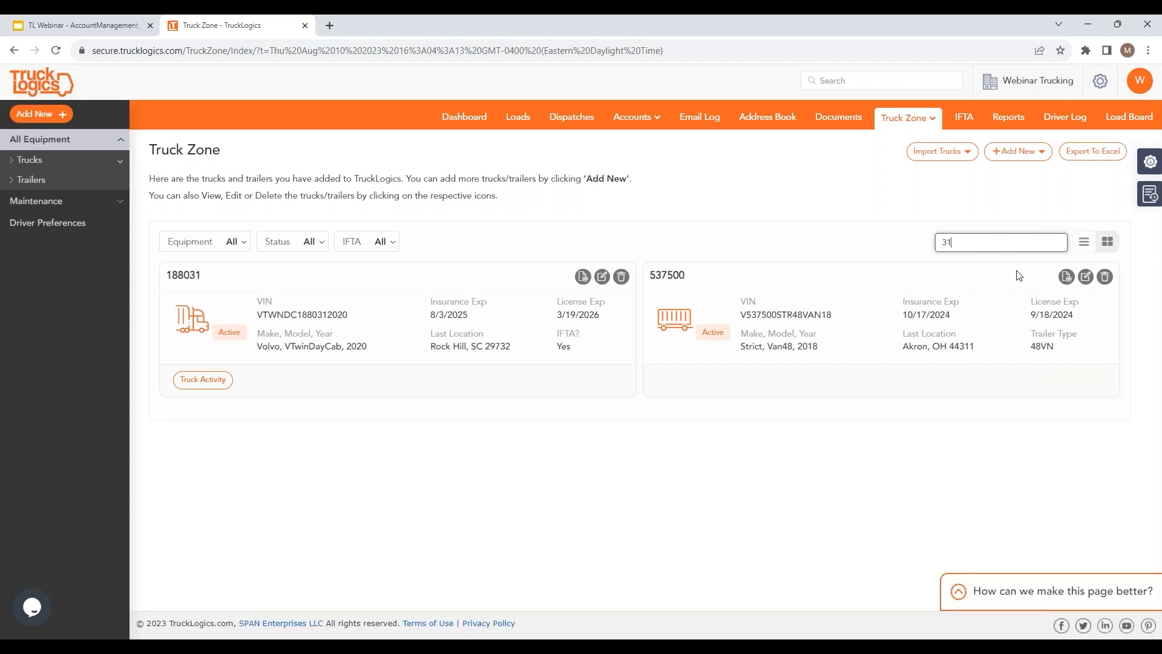
click(1084, 241)
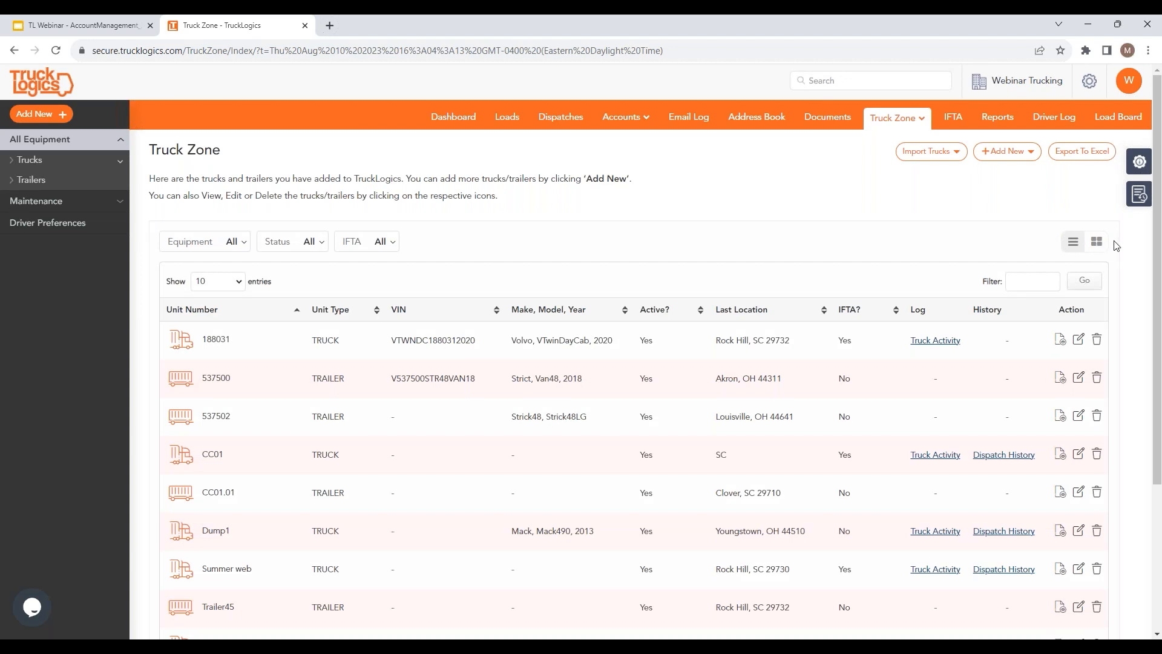
click(1093, 244)
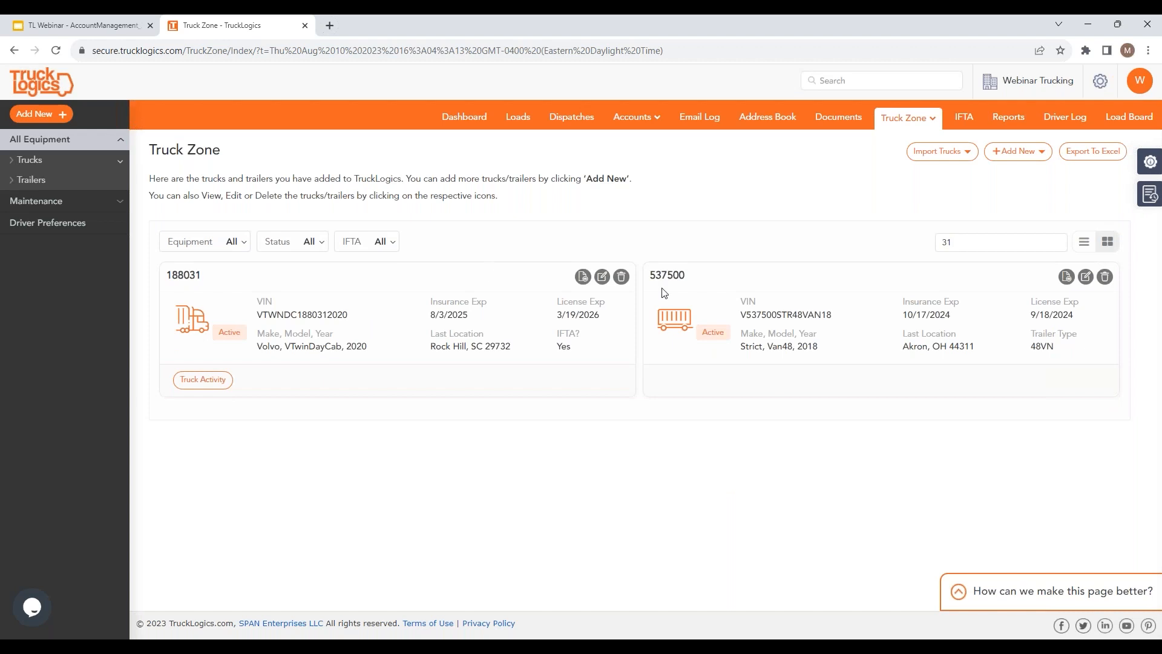
click(967, 241)
key(BackSpace)
key(BackSpace)
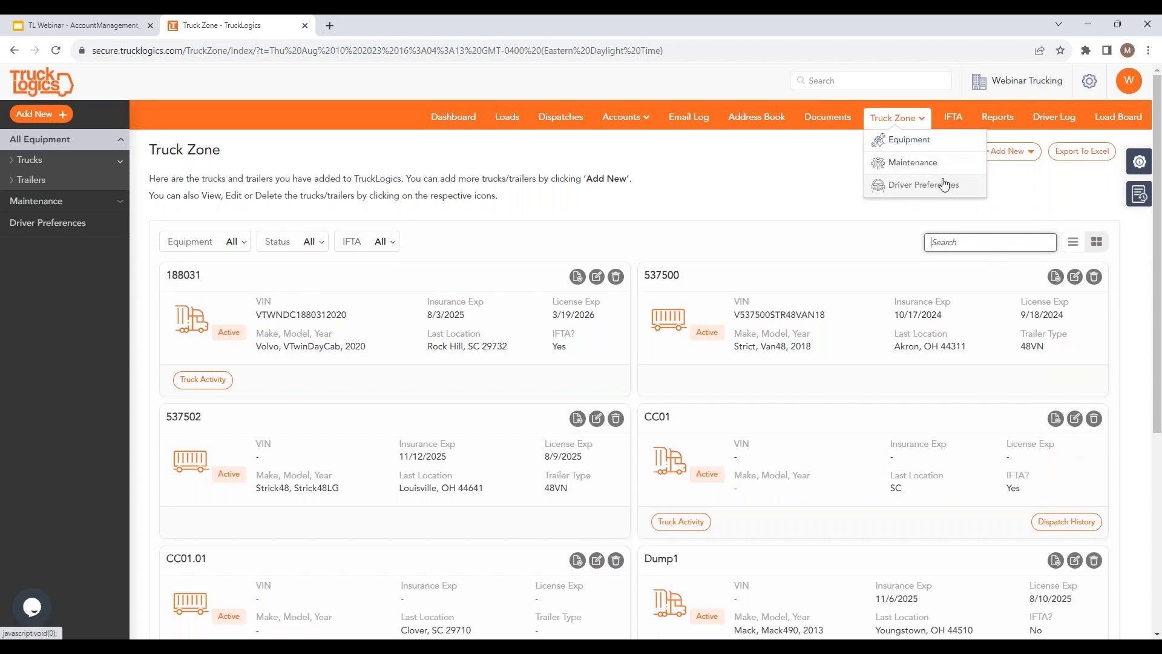
click(953, 155)
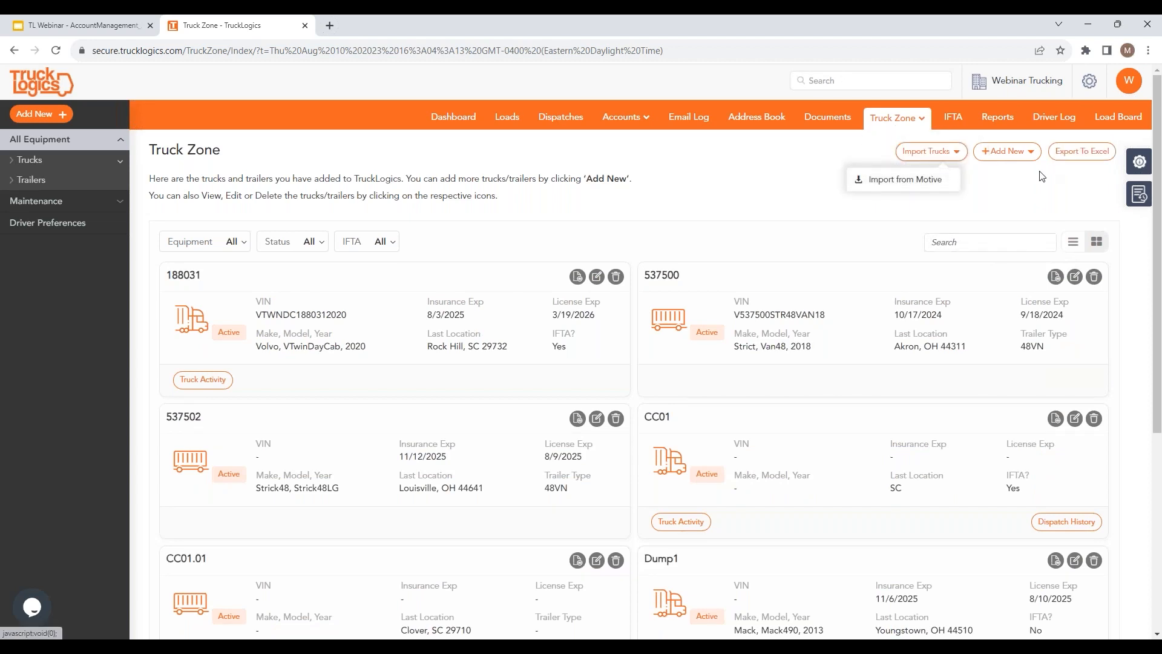
click(1016, 157)
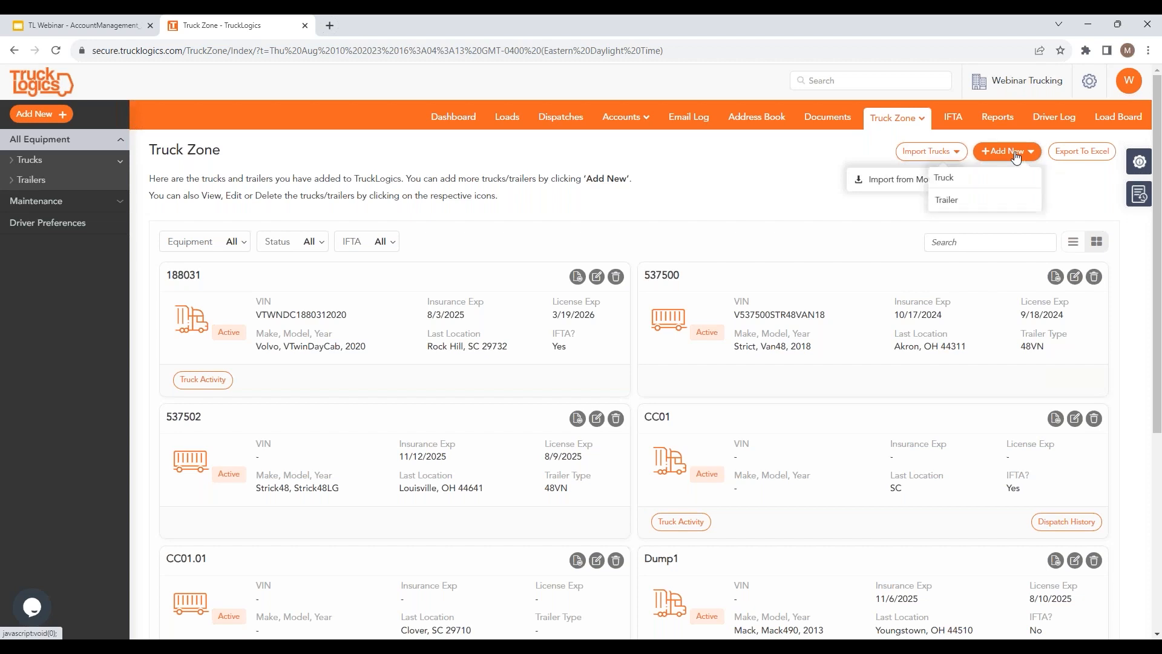
click(957, 184)
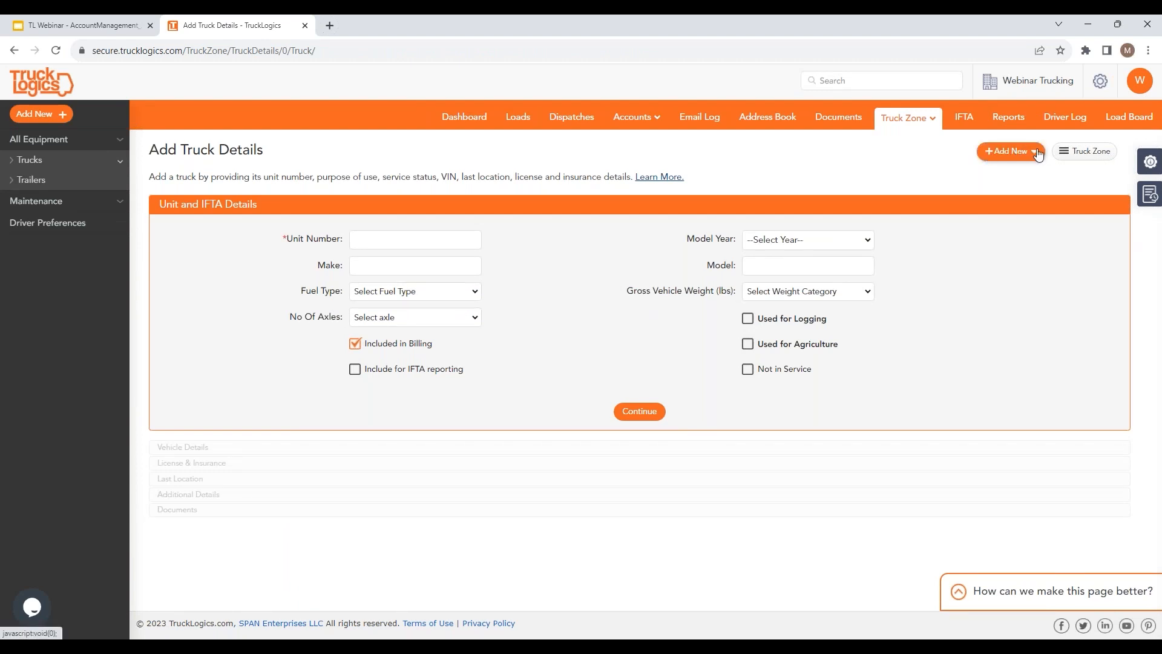
click(917, 141)
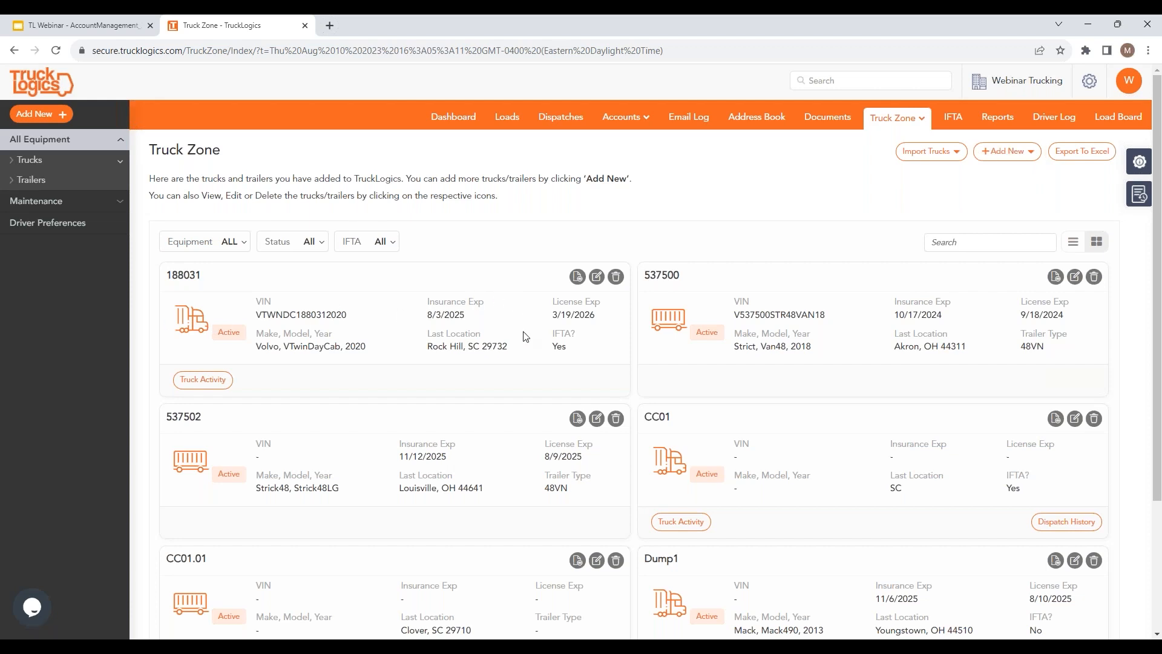
scroll(506, 376, down, 3)
scroll(224, 257, up, 3)
click(244, 242)
click(319, 243)
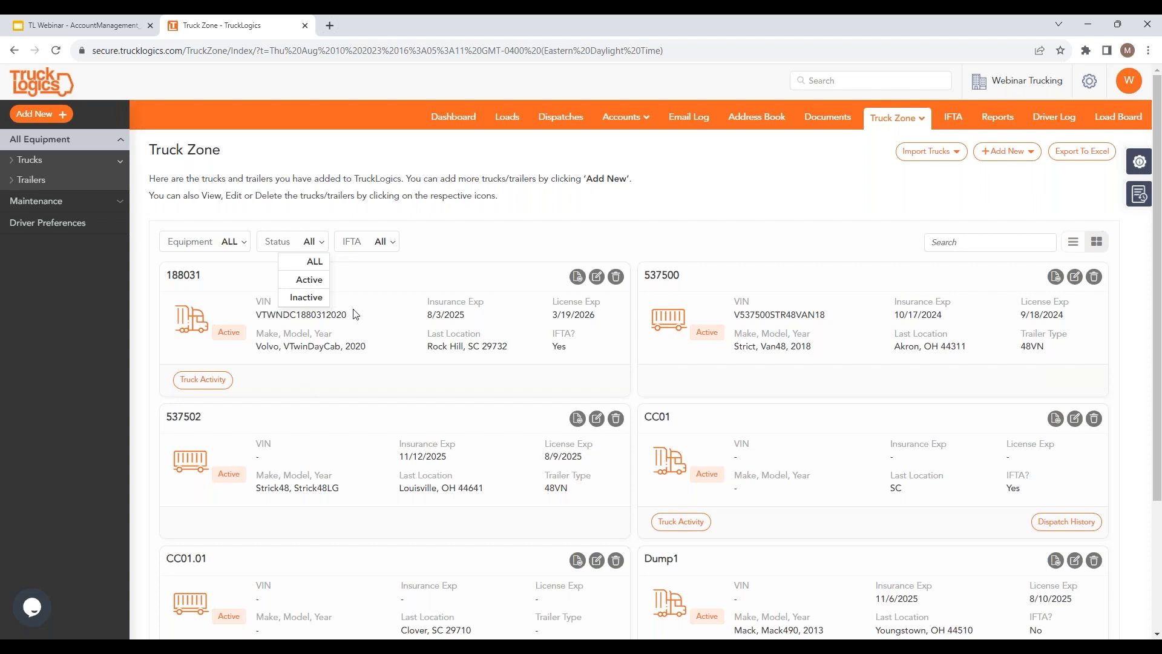
click(399, 245)
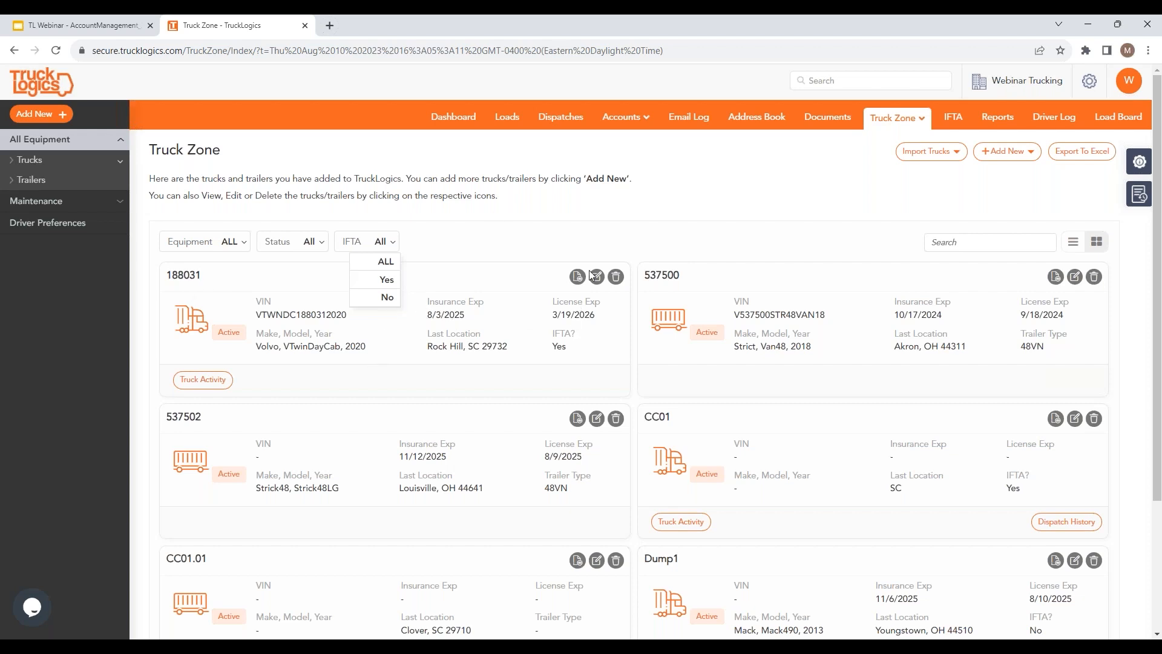
click(602, 218)
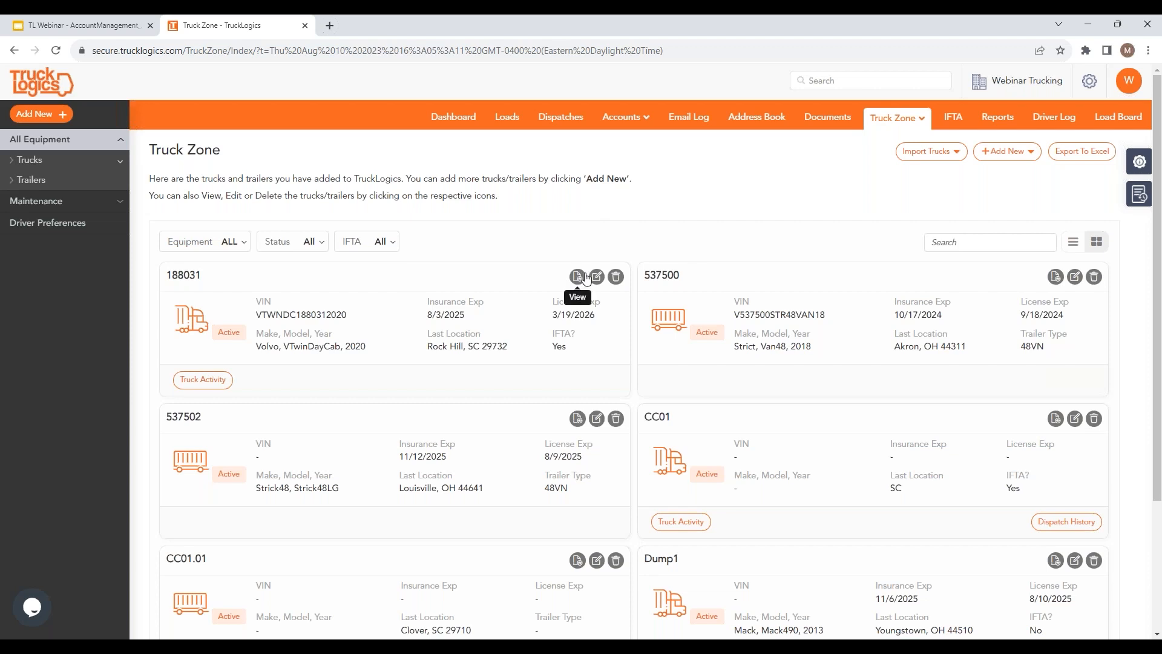
Step: Open truck 188031 for editing, mark it Not in Service, then put it back in service
click(597, 277)
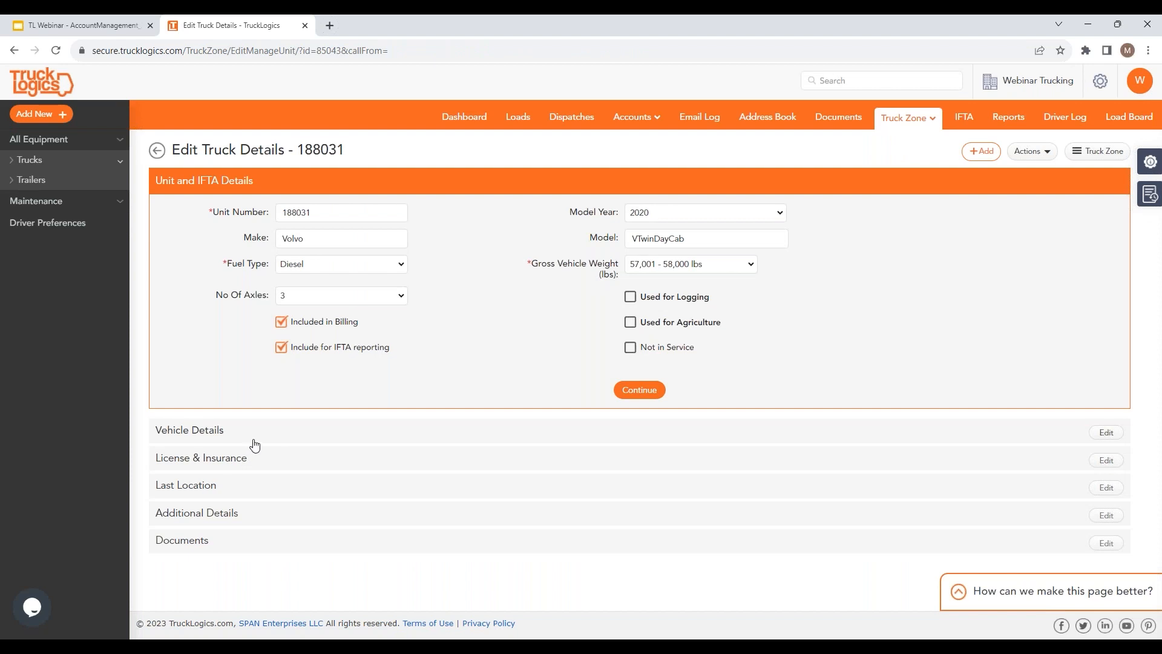
click(631, 348)
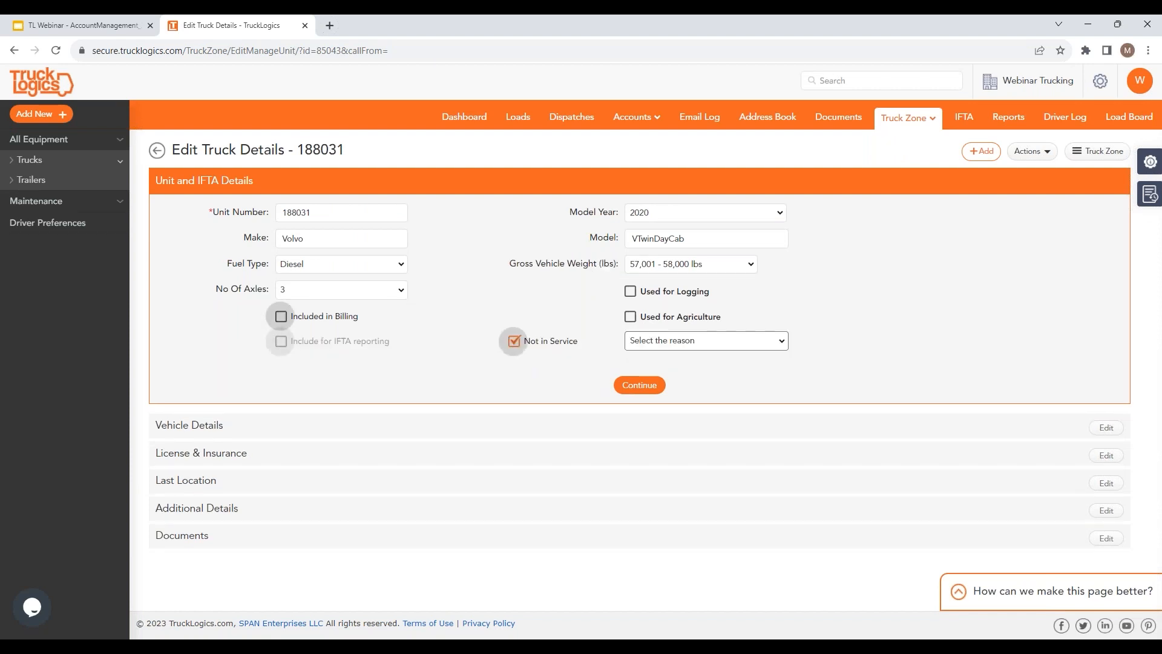
click(780, 342)
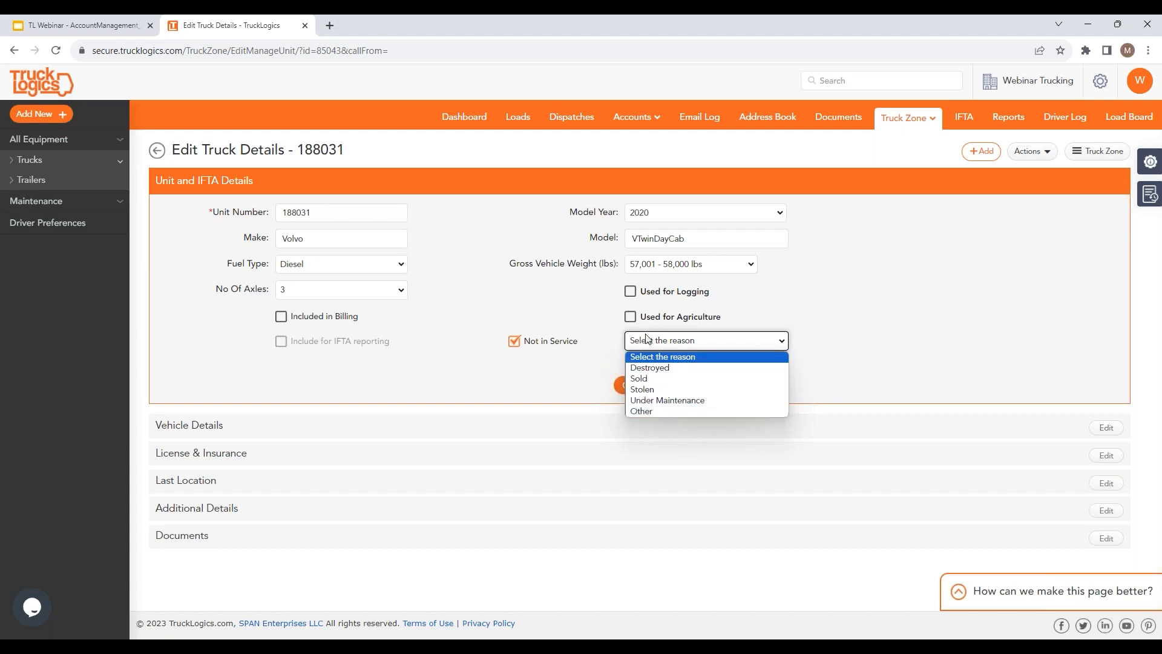
click(330, 379)
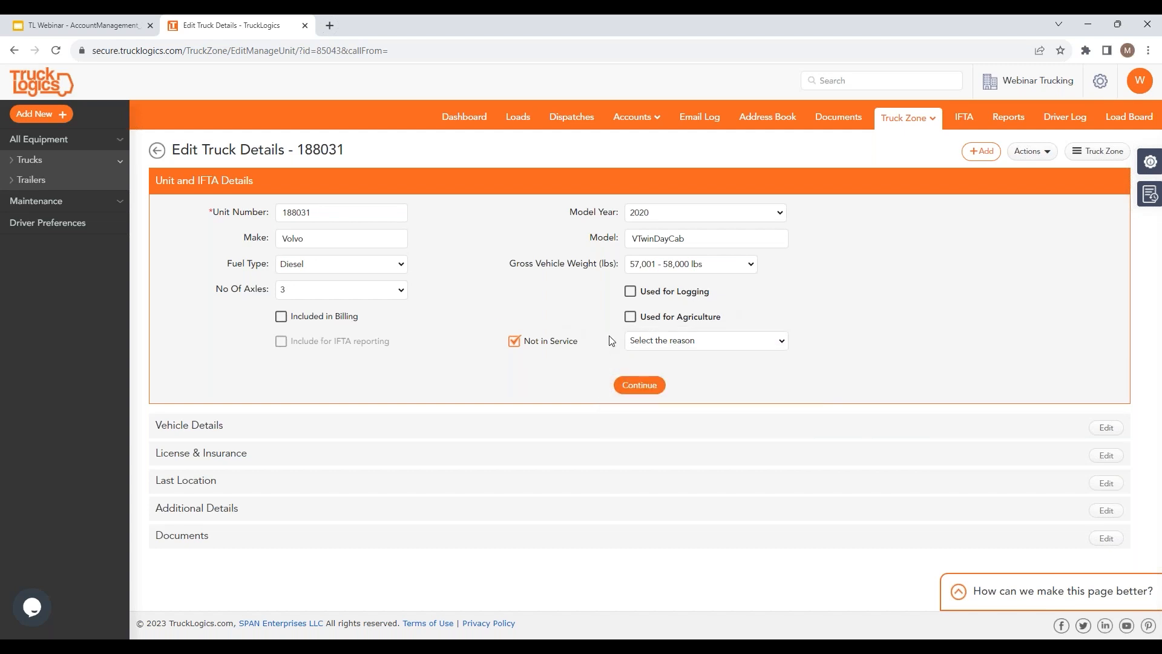
click(514, 340)
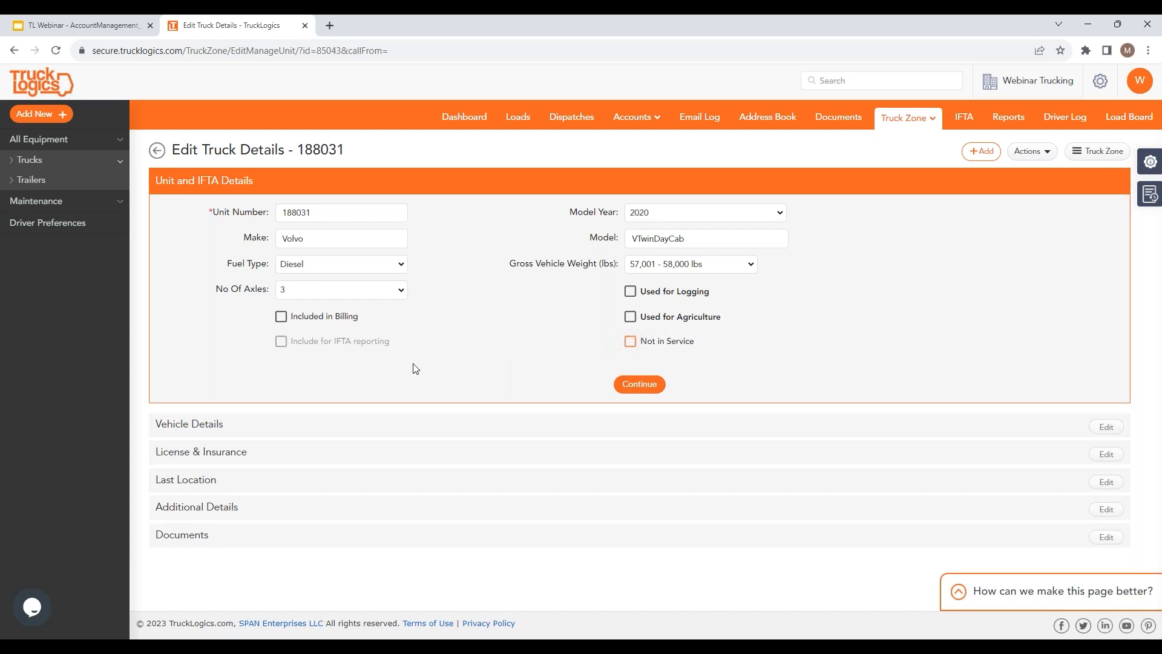
Step: Include truck 188031 in billing and IFTA reporting and continue to Vehicle Details
click(281, 318)
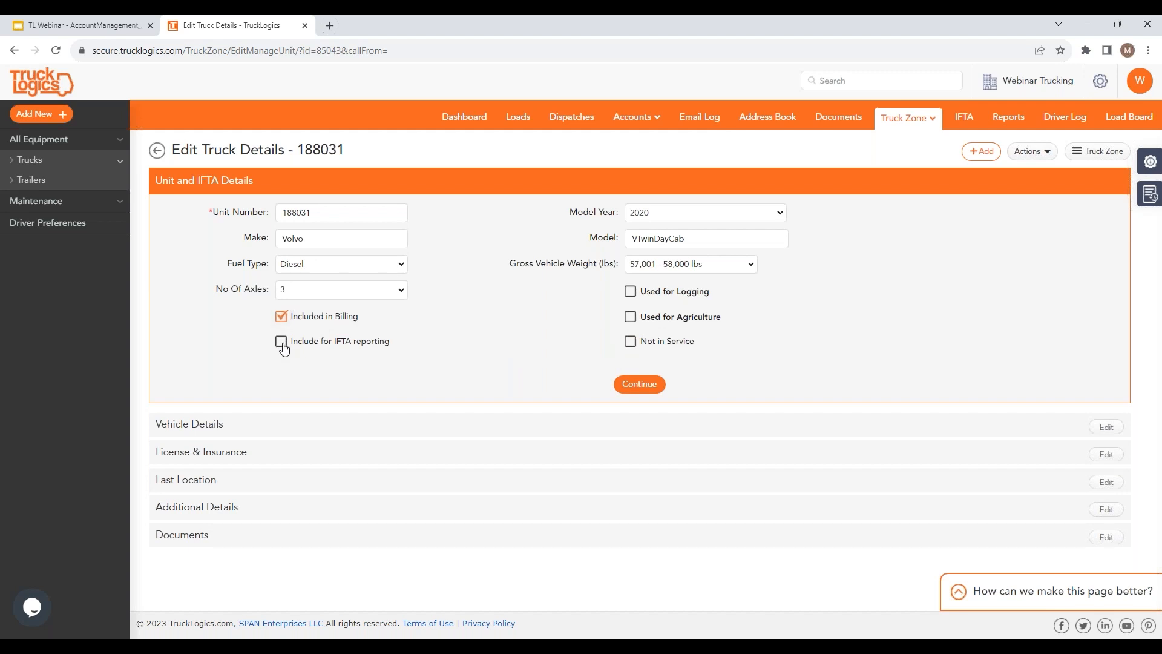
click(281, 343)
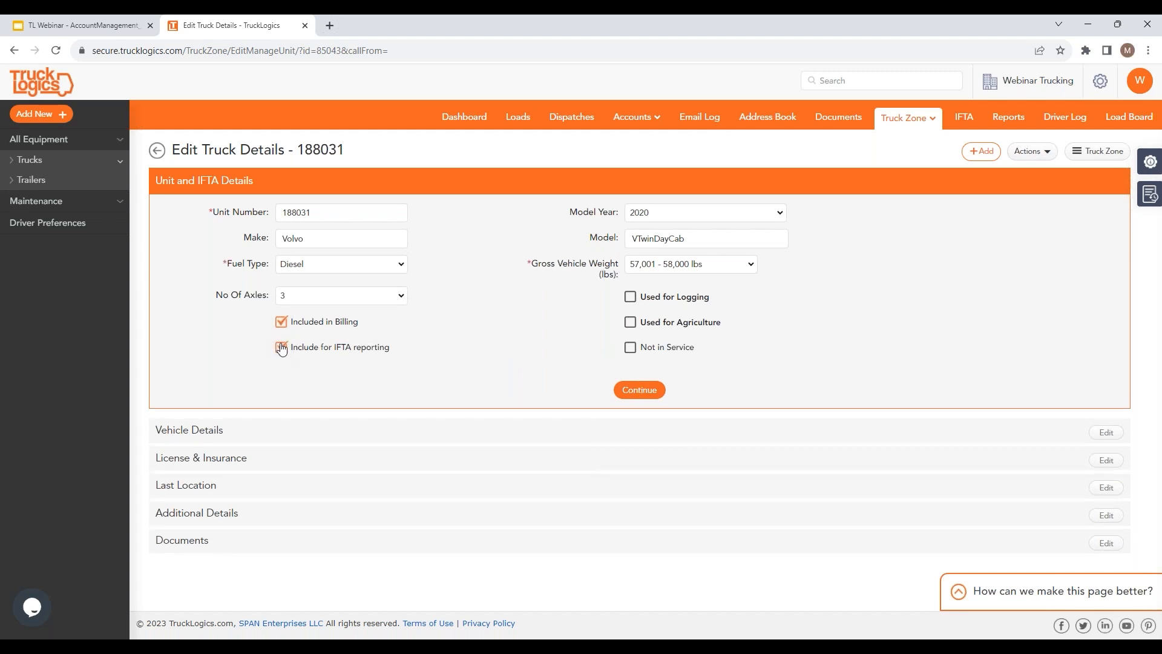
click(630, 390)
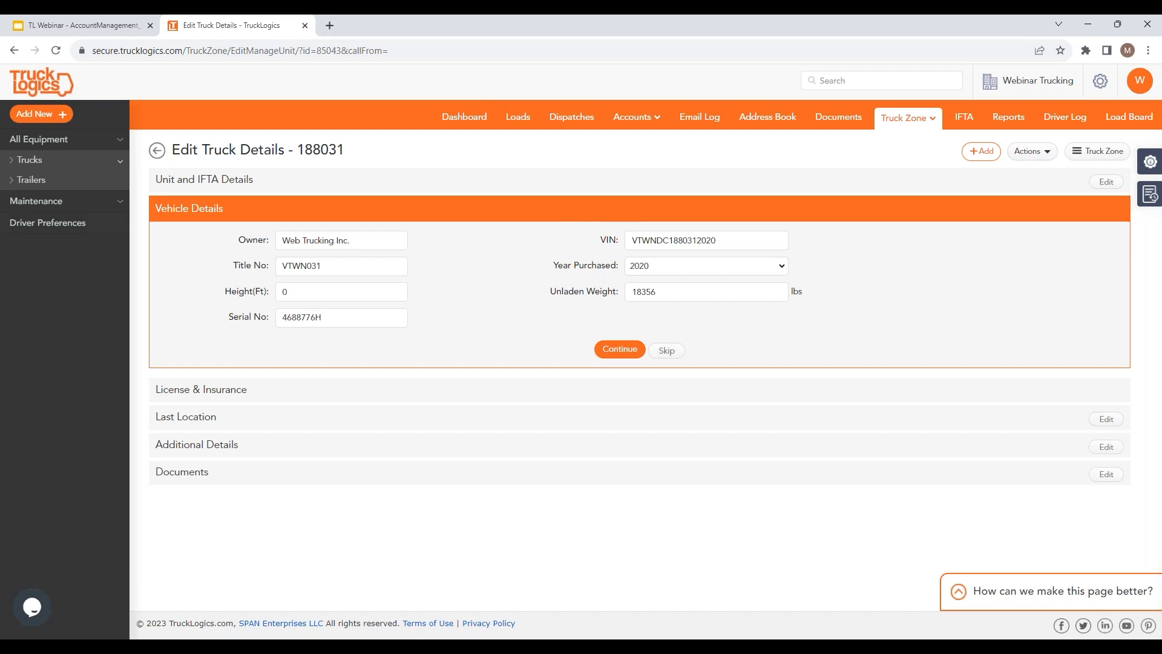
Step: Reopen truck 188031 from Truck Zone Equipment and show its Rock Hill, SC 29732 last location
click(905, 117)
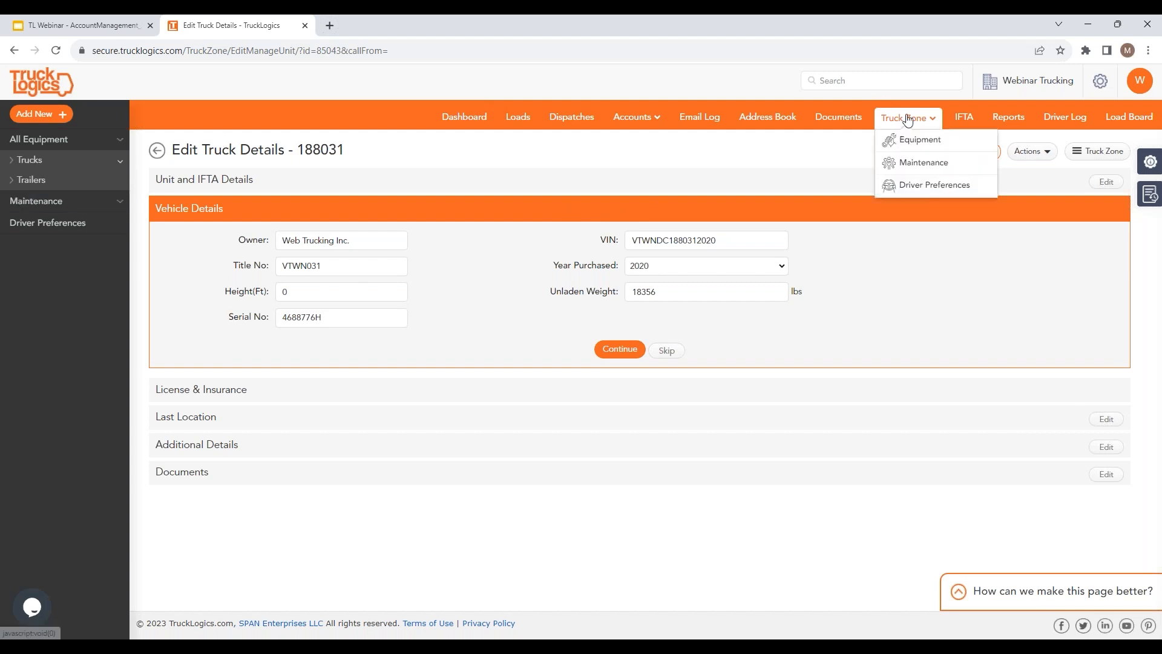
click(908, 146)
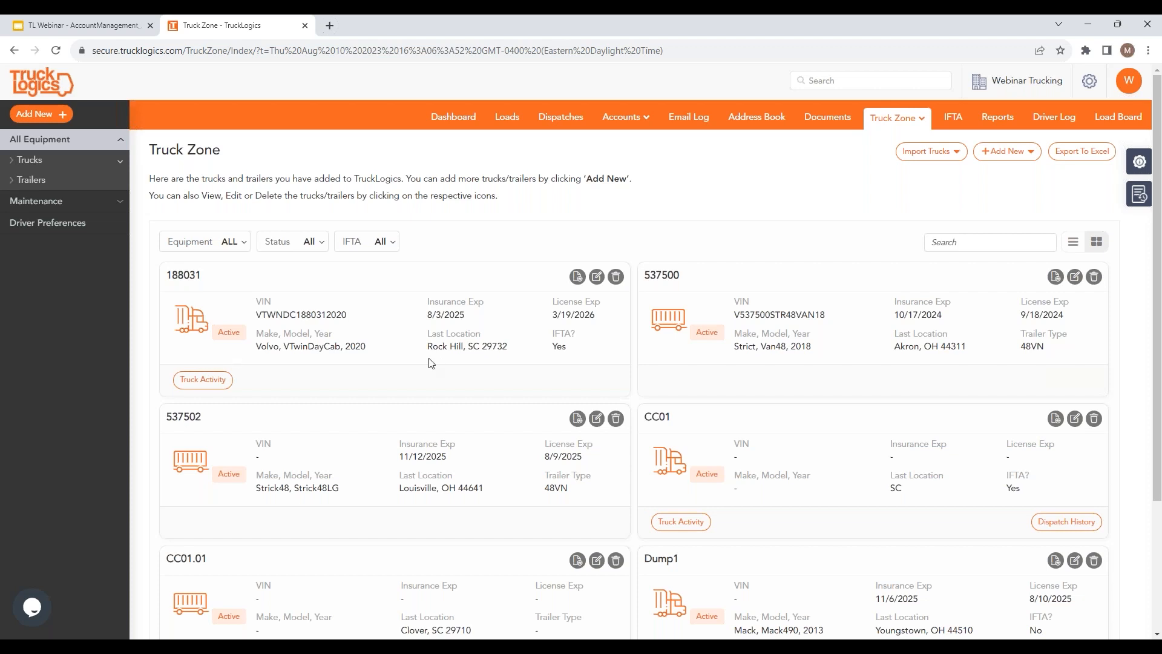
click(597, 276)
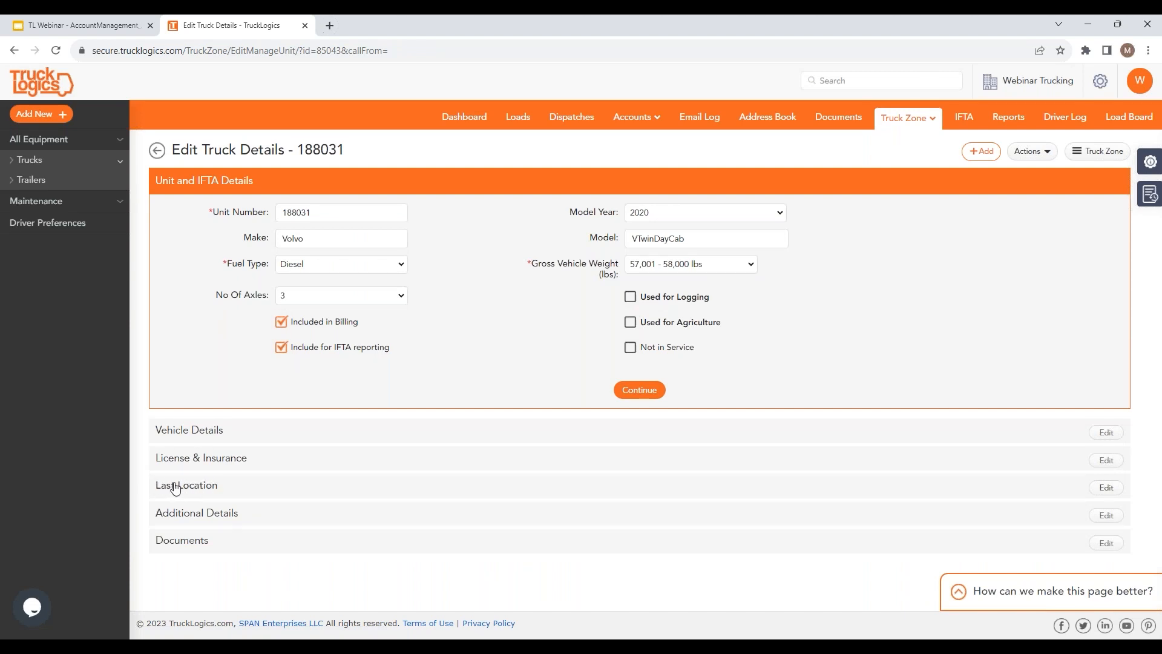
click(1105, 487)
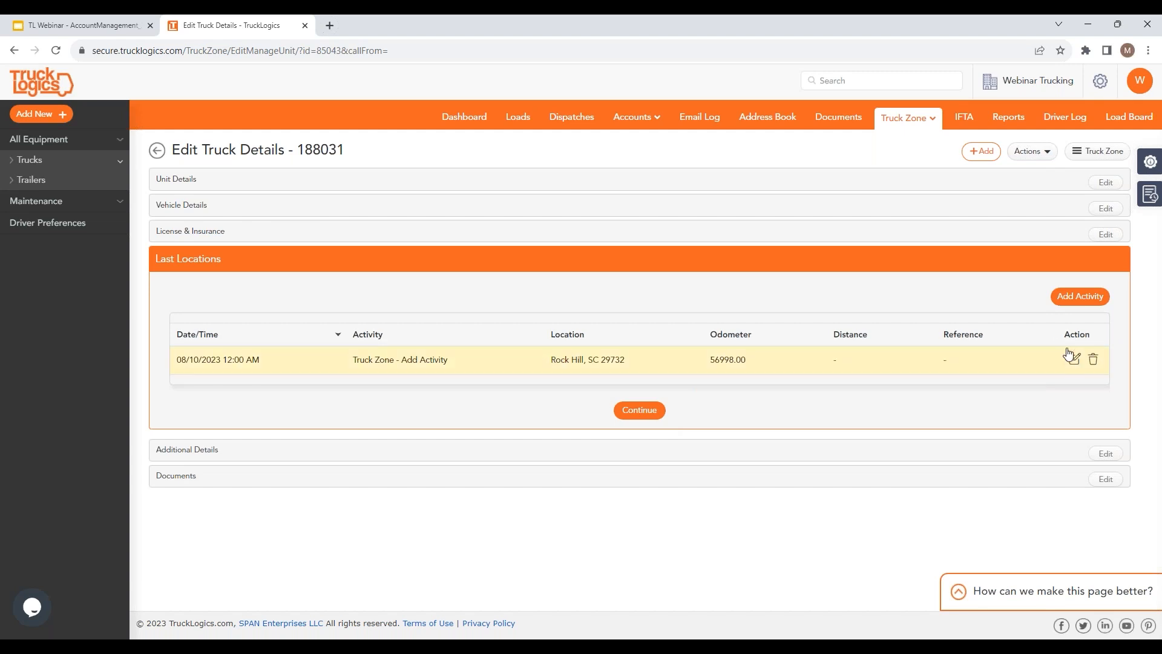
click(1085, 300)
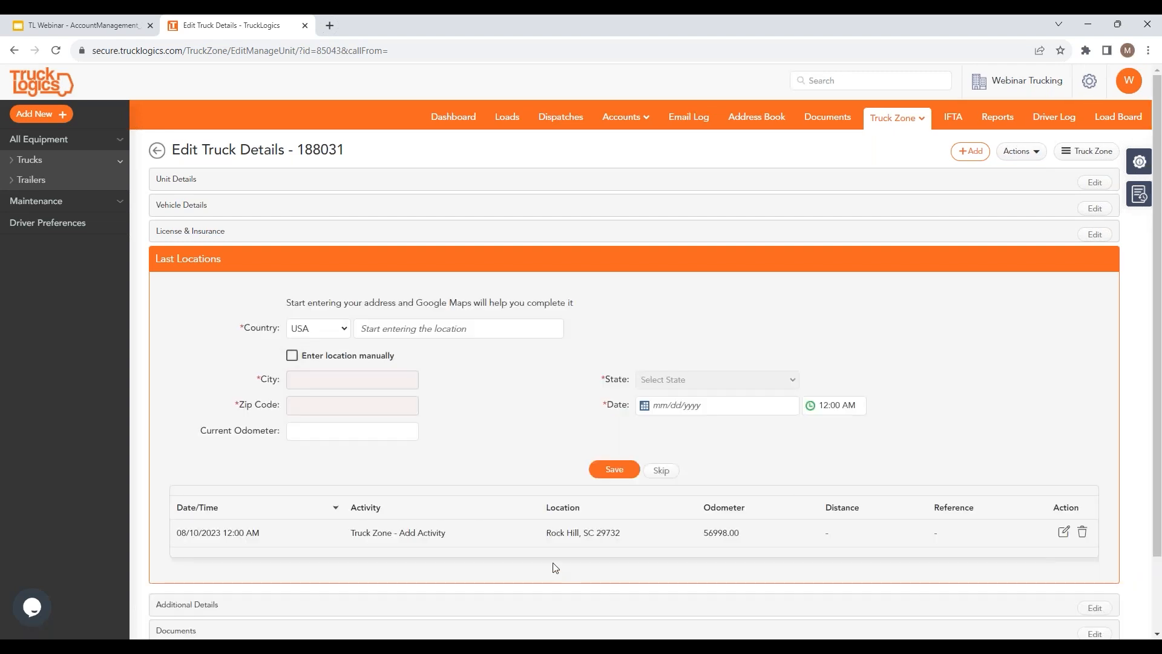
click(384, 329)
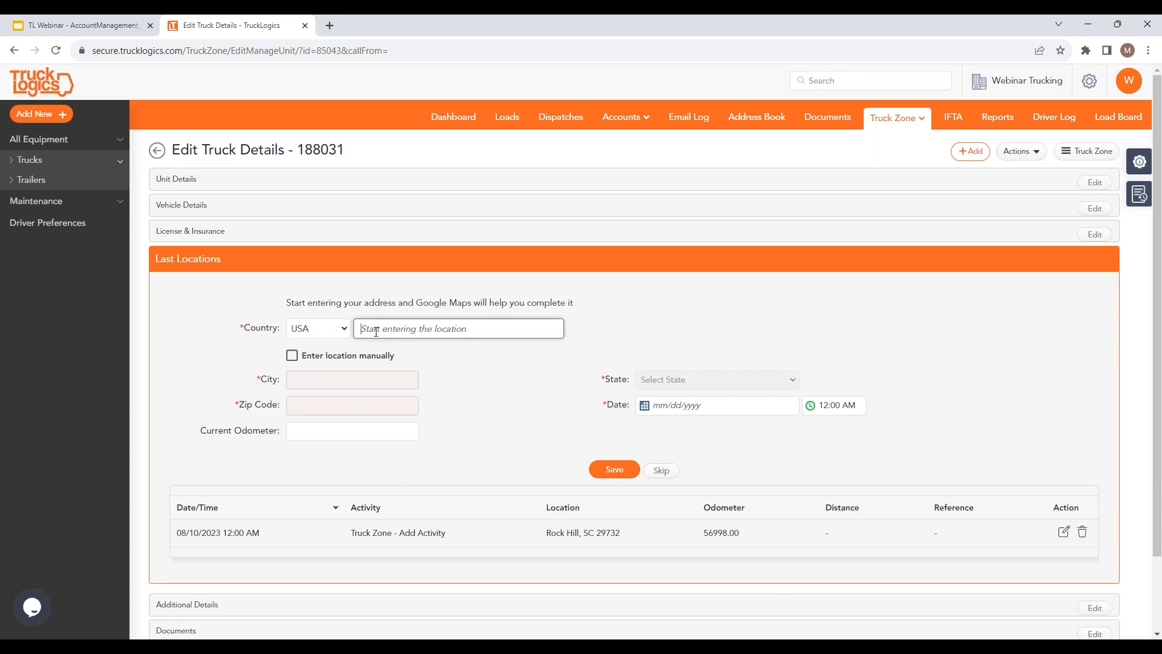
text(573)
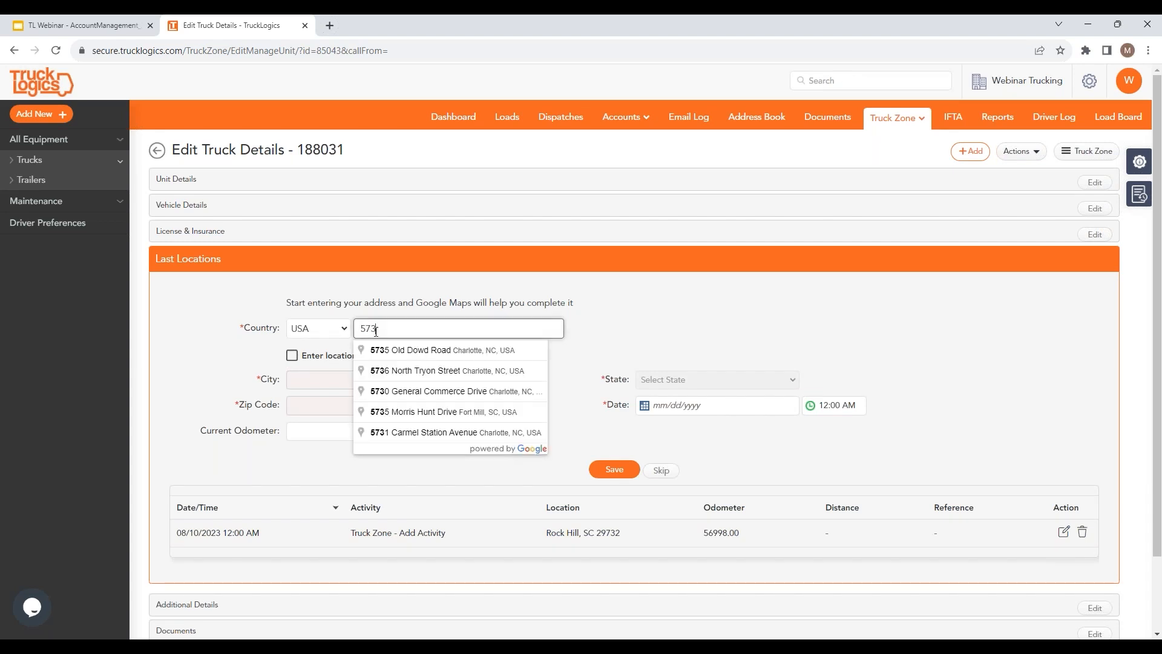
click(411, 392)
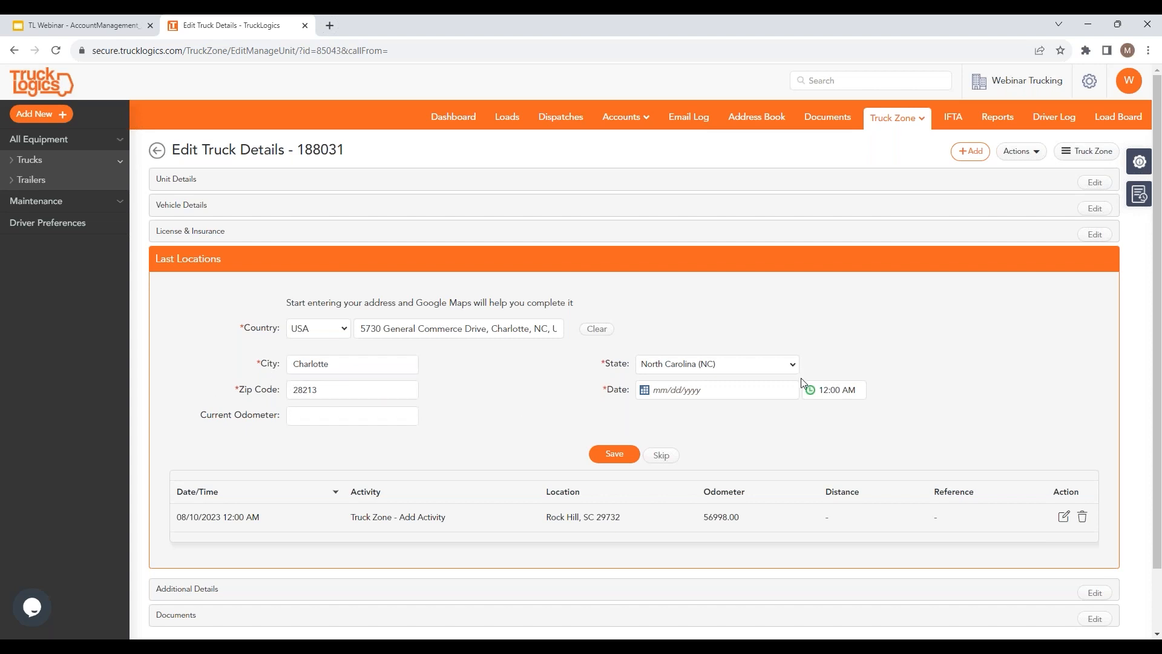
click(676, 390)
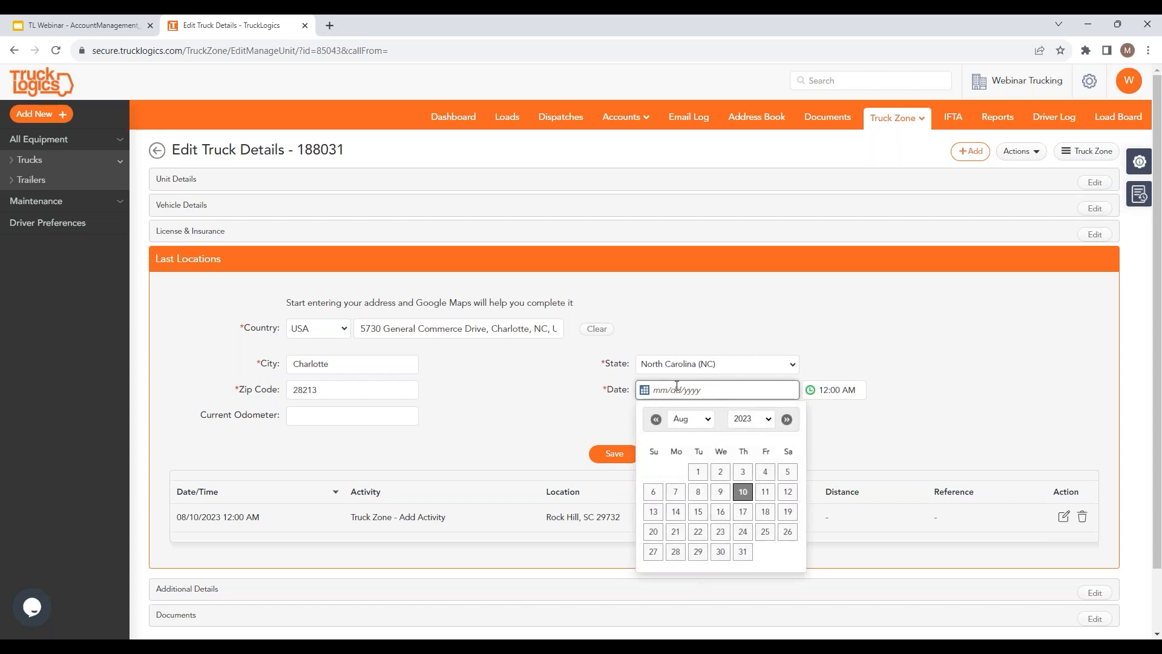
click(739, 495)
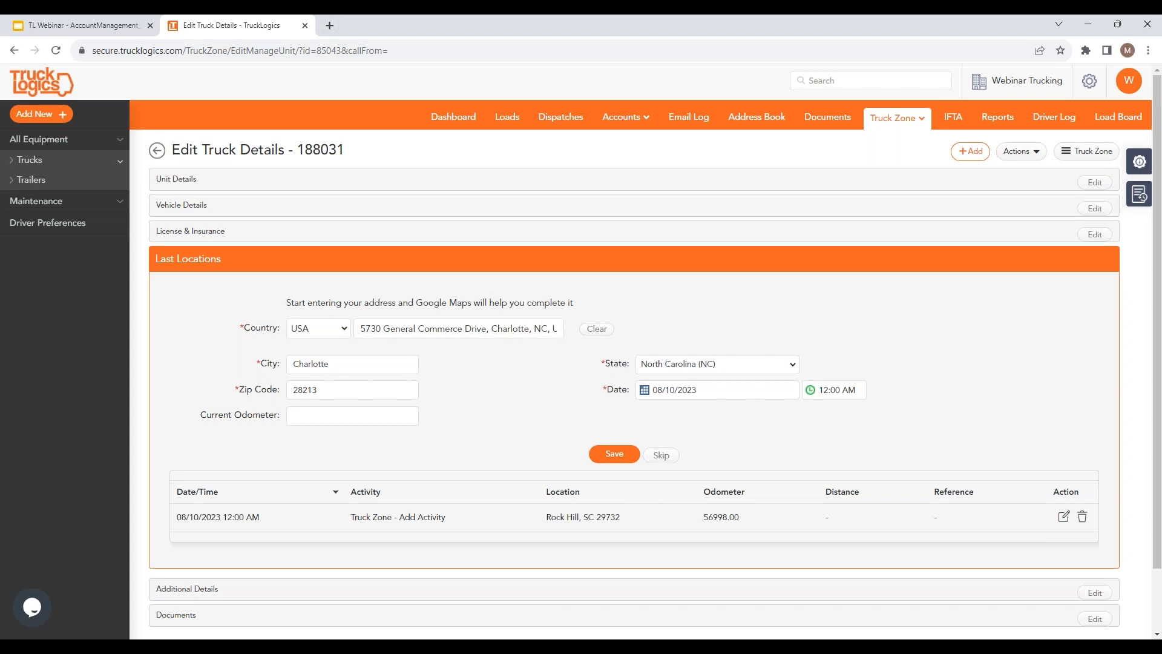
click(612, 454)
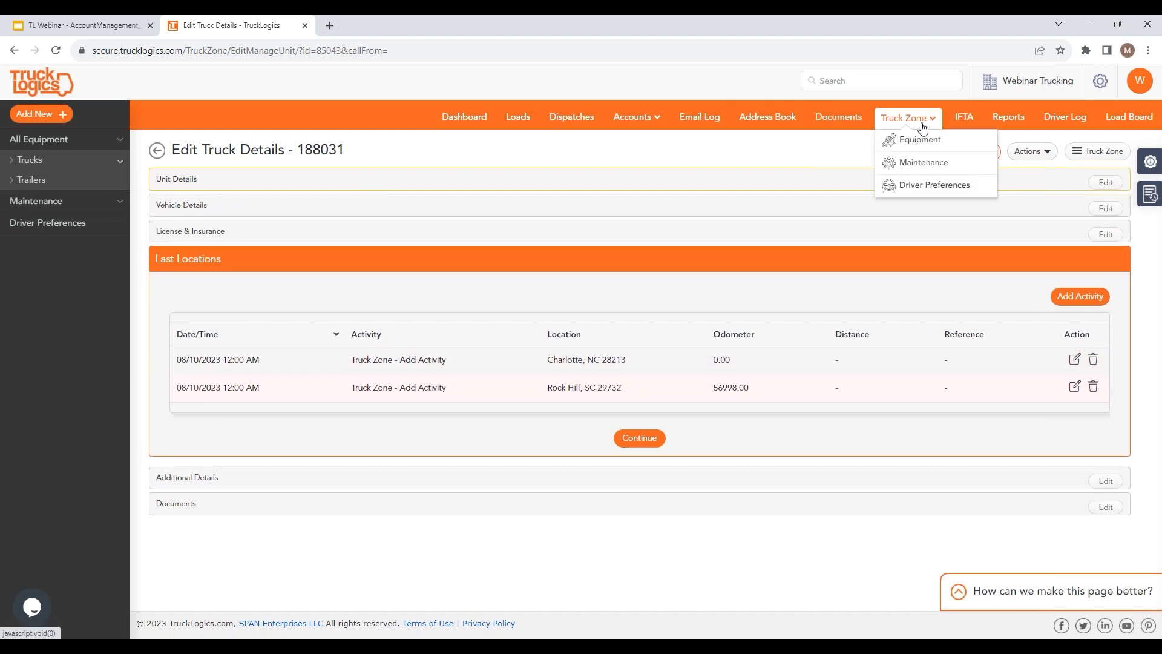
Step: Reopen truck 188031's details, then go to All Dispatches
click(915, 141)
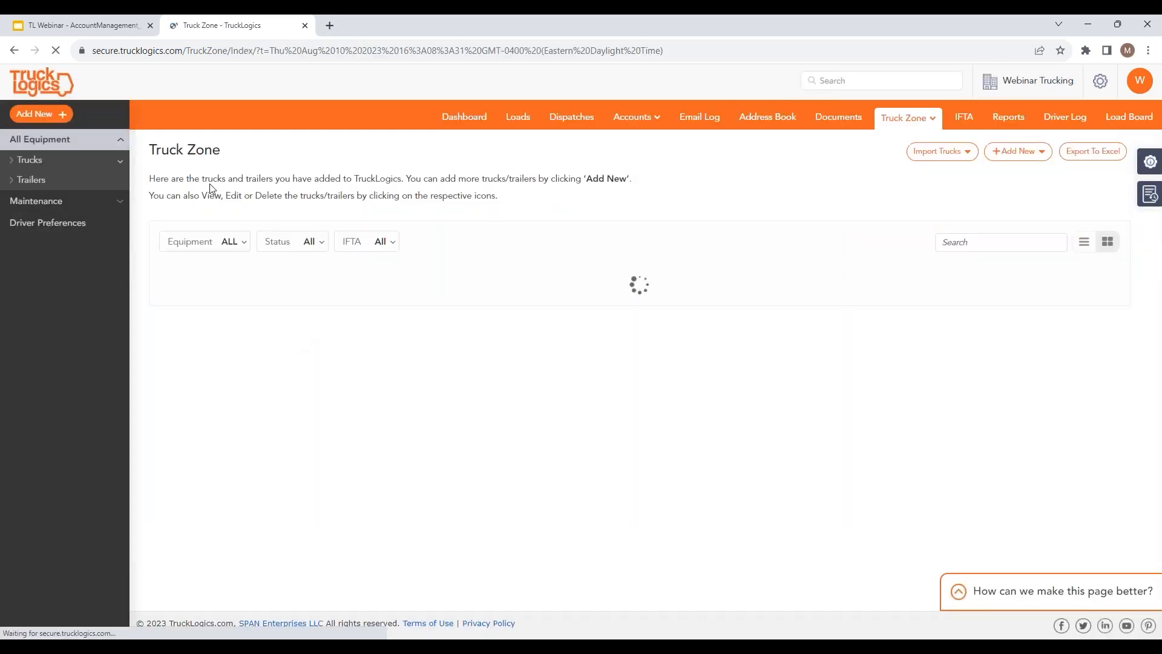
click(597, 278)
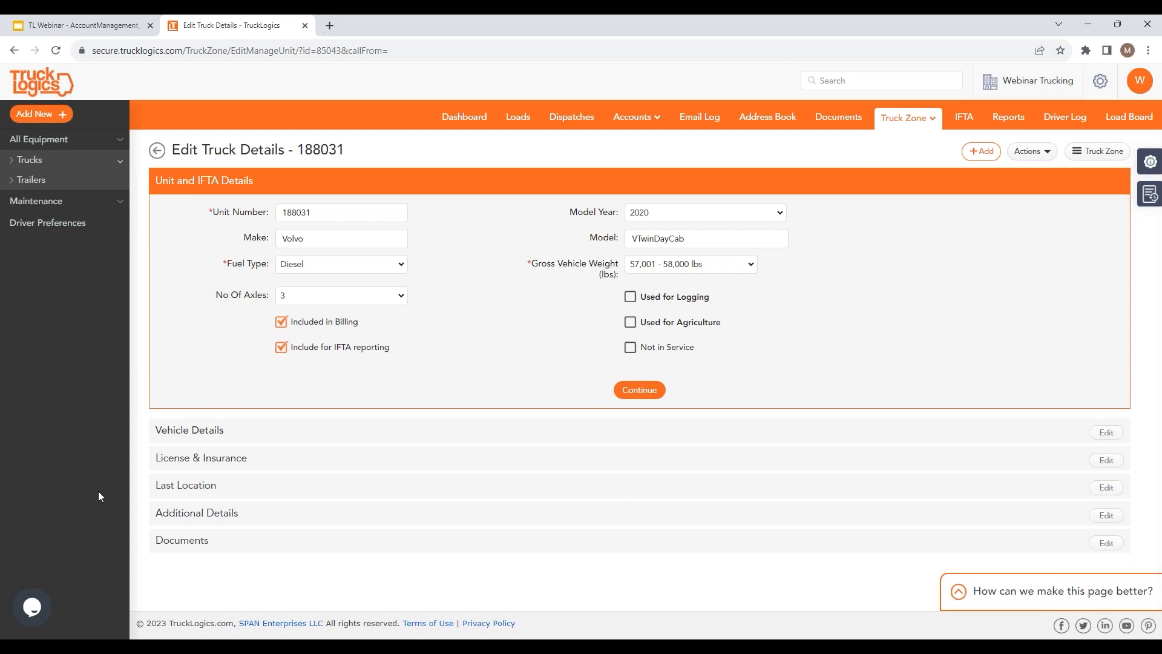
click(575, 118)
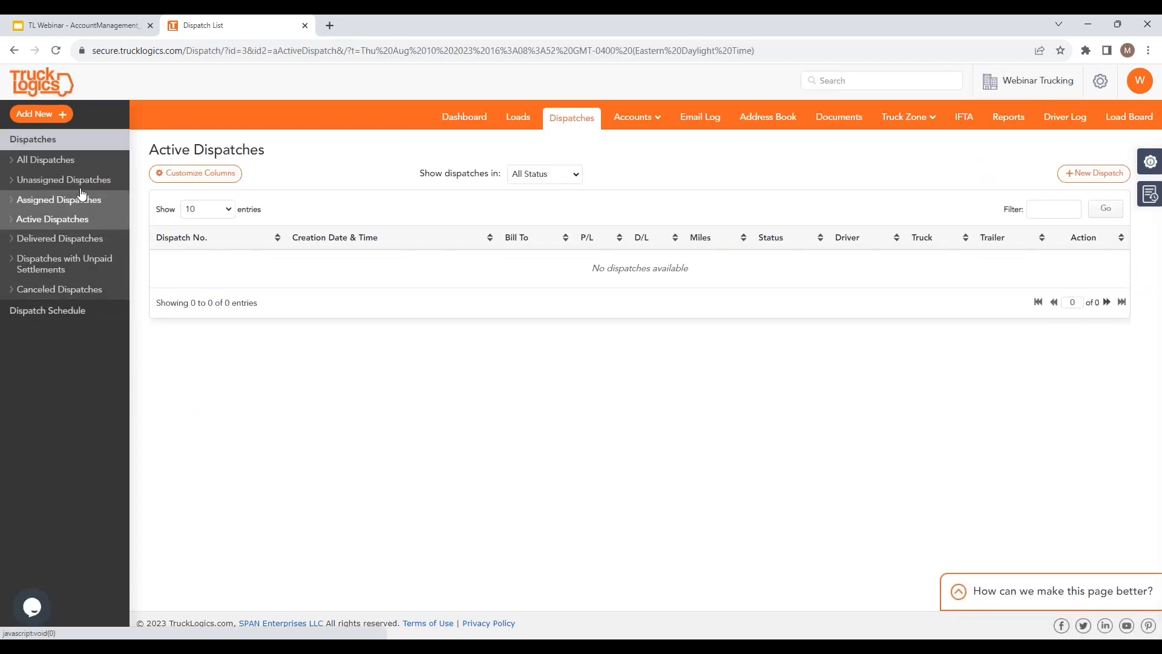
click(70, 160)
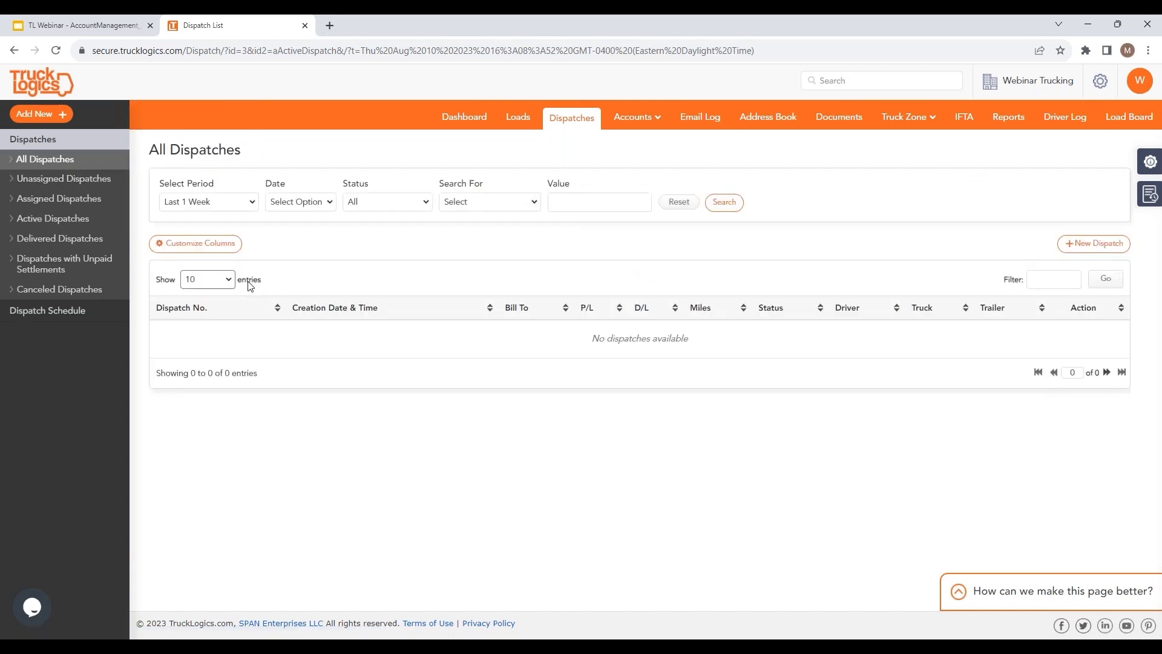
Step: Filter dispatches to Previous Year to Date, Active status, searching by Unit Number
click(249, 201)
click(203, 260)
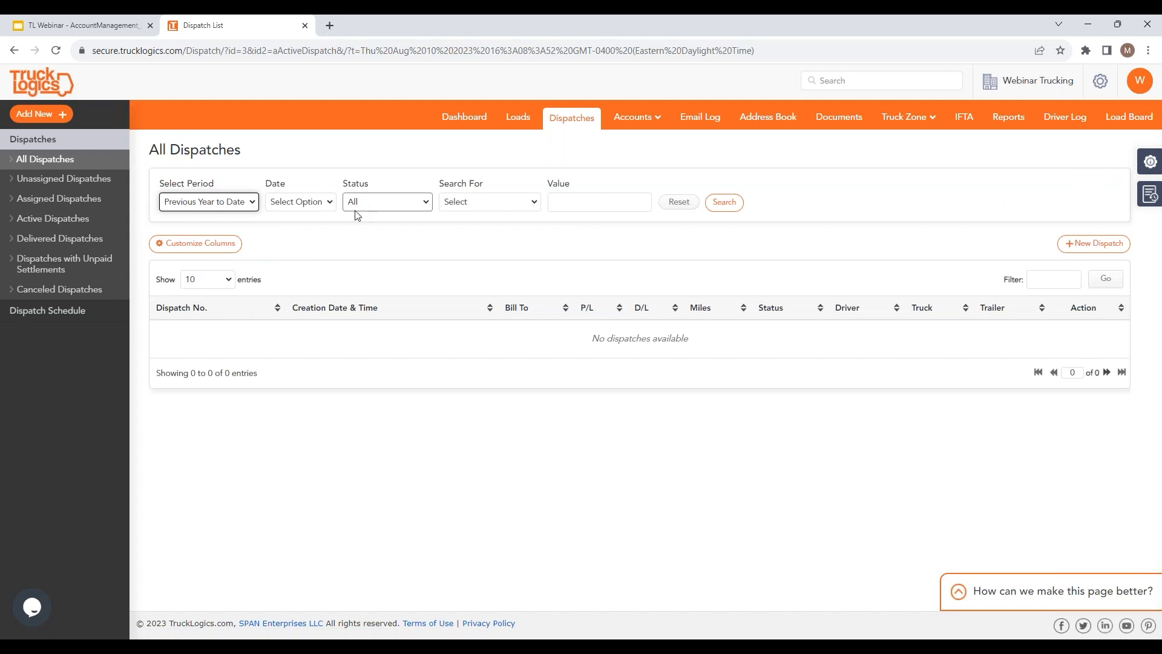
click(330, 202)
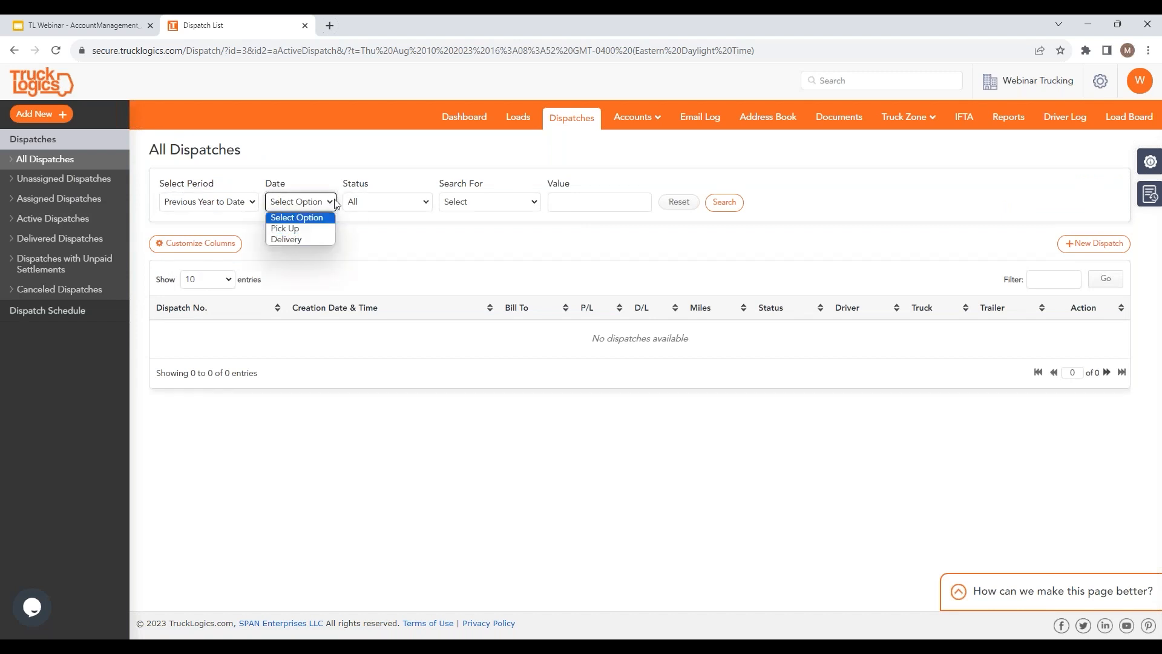
click(428, 203)
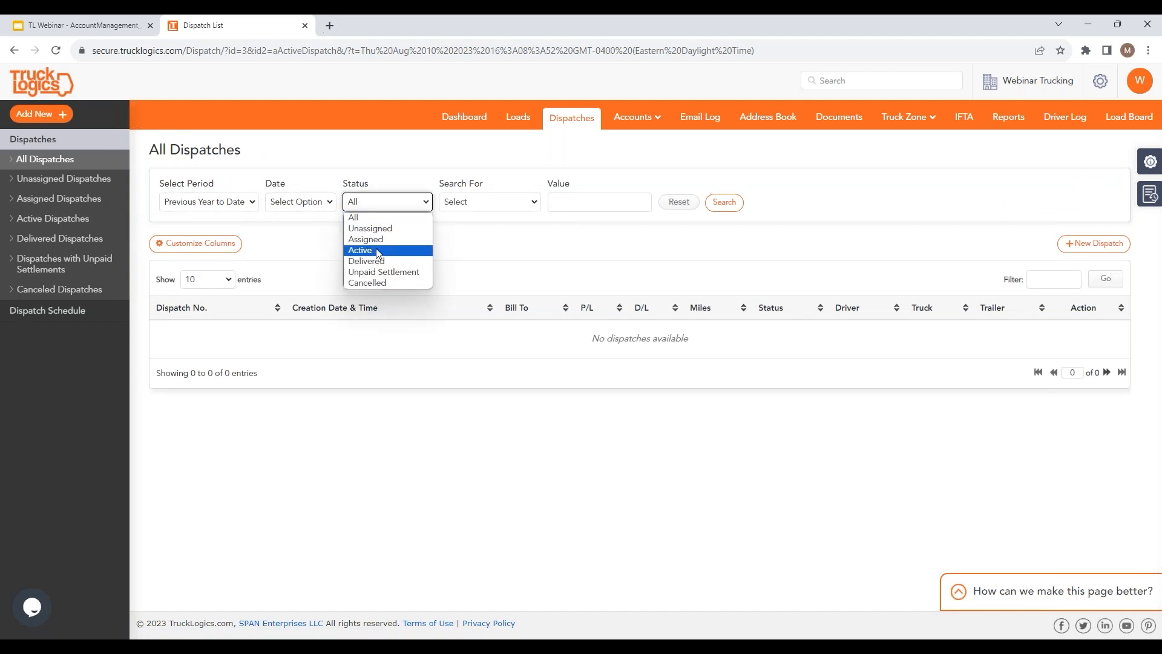
click(368, 249)
click(524, 204)
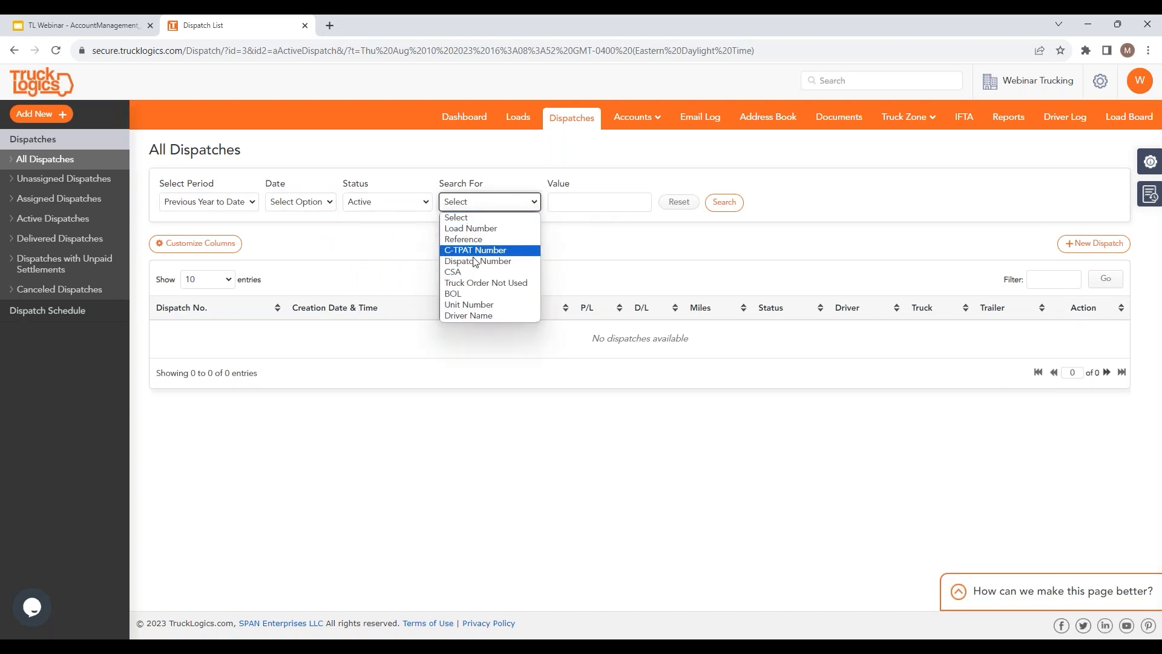
click(476, 305)
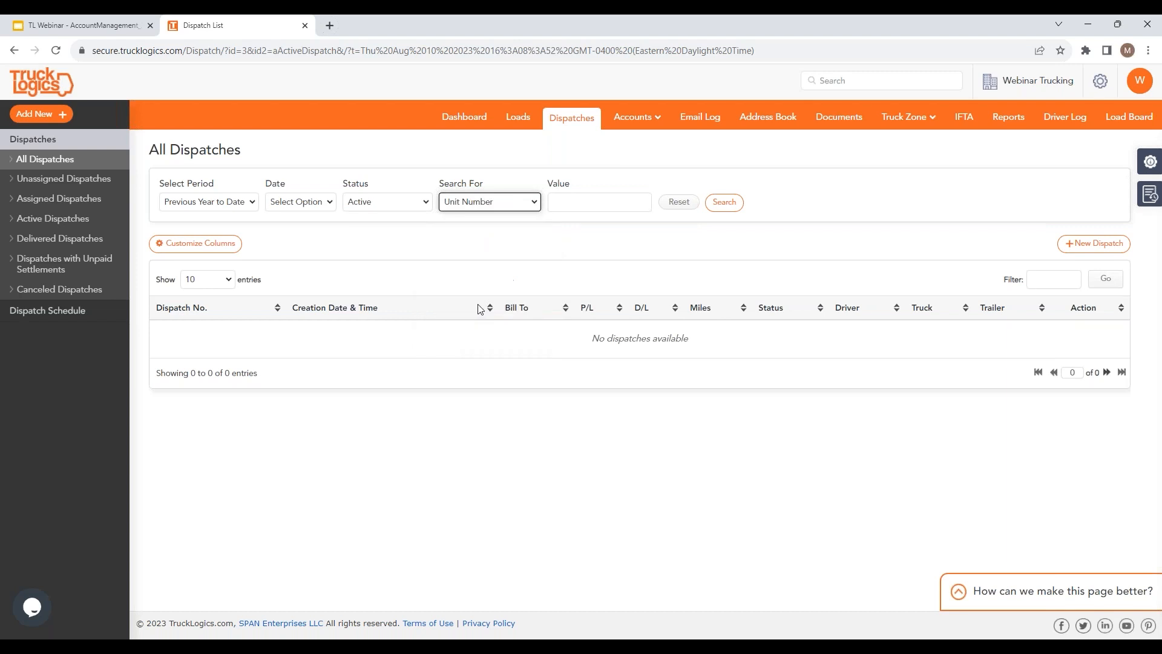
click(723, 202)
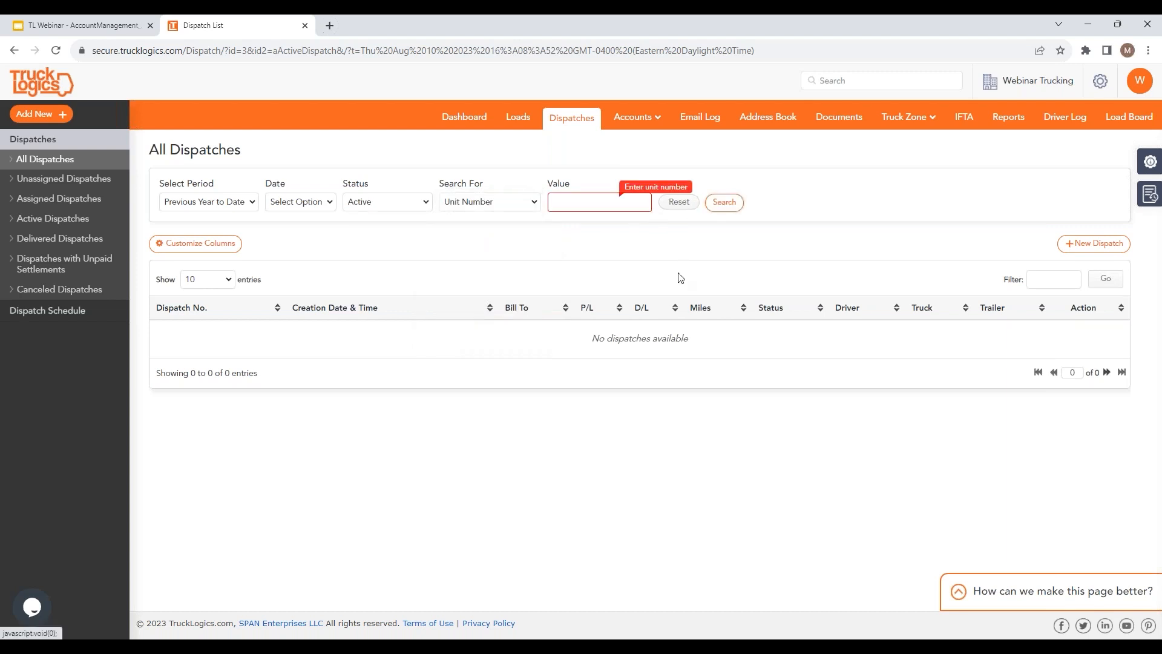
Step: Search active dispatches for unit 31, then check the delivered and unassigned lists
click(569, 201)
text(31)
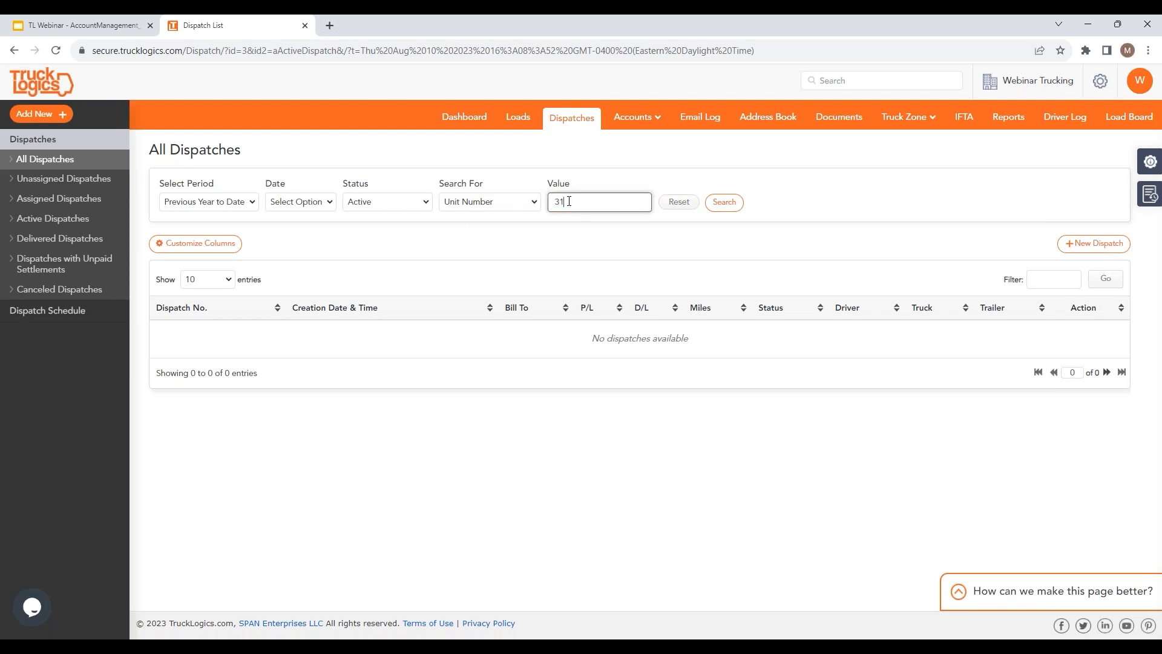
click(724, 202)
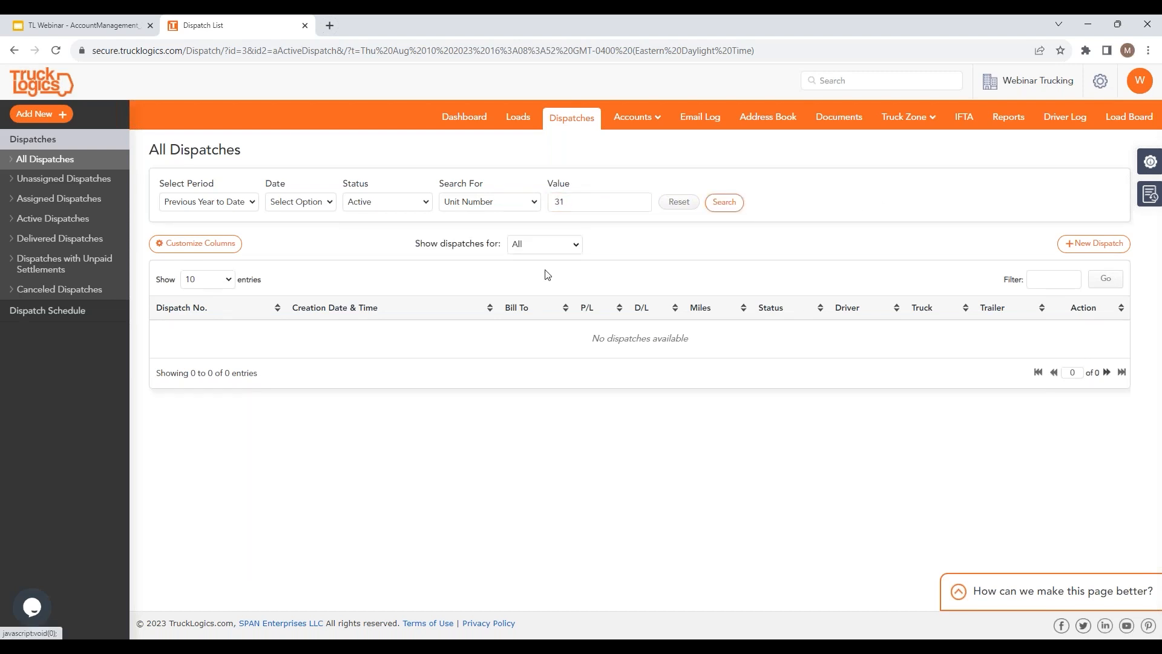
click(63, 239)
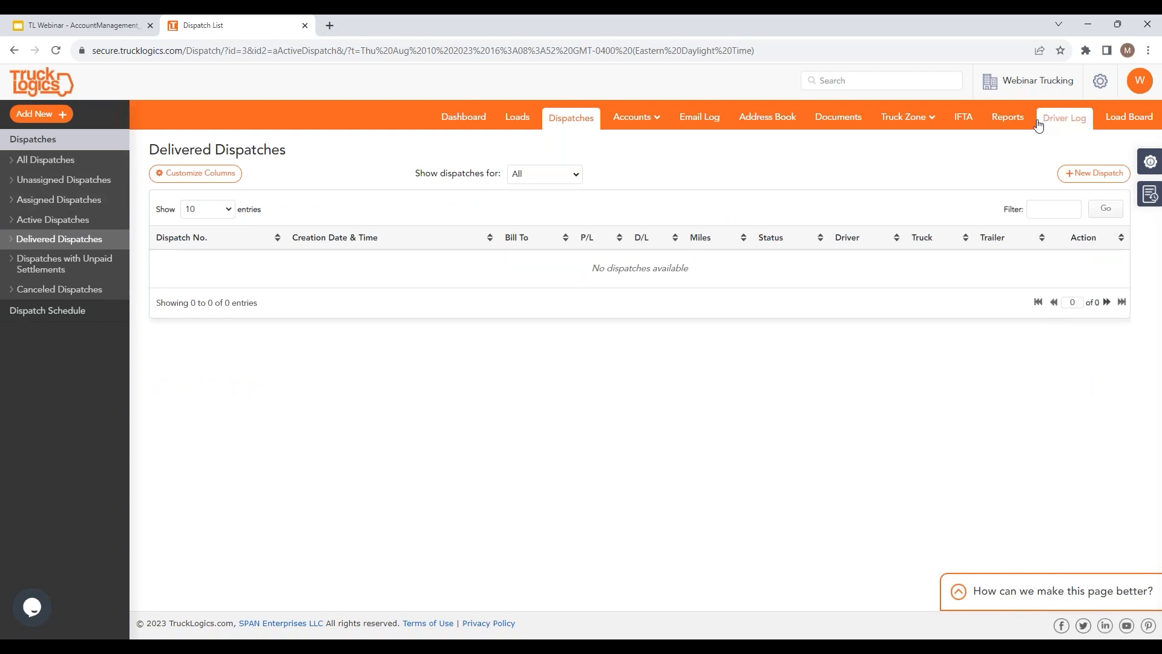
click(79, 181)
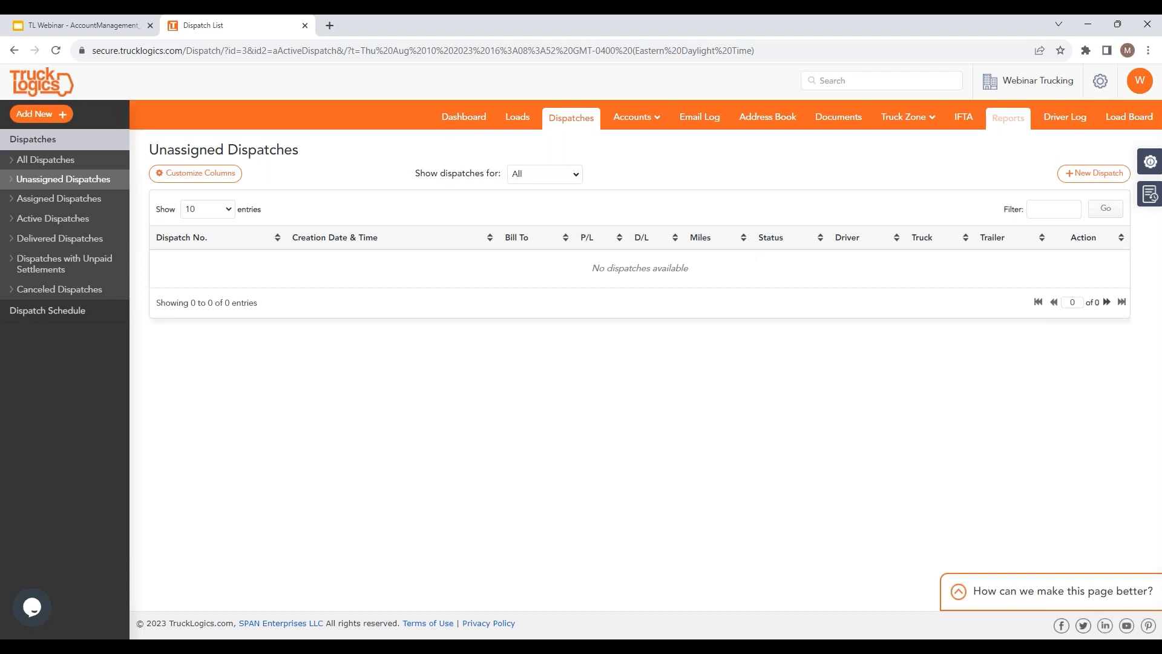
Step: Pass through Equipment and Dispatches, ending on the dashboard with active loads and invoices
click(918, 139)
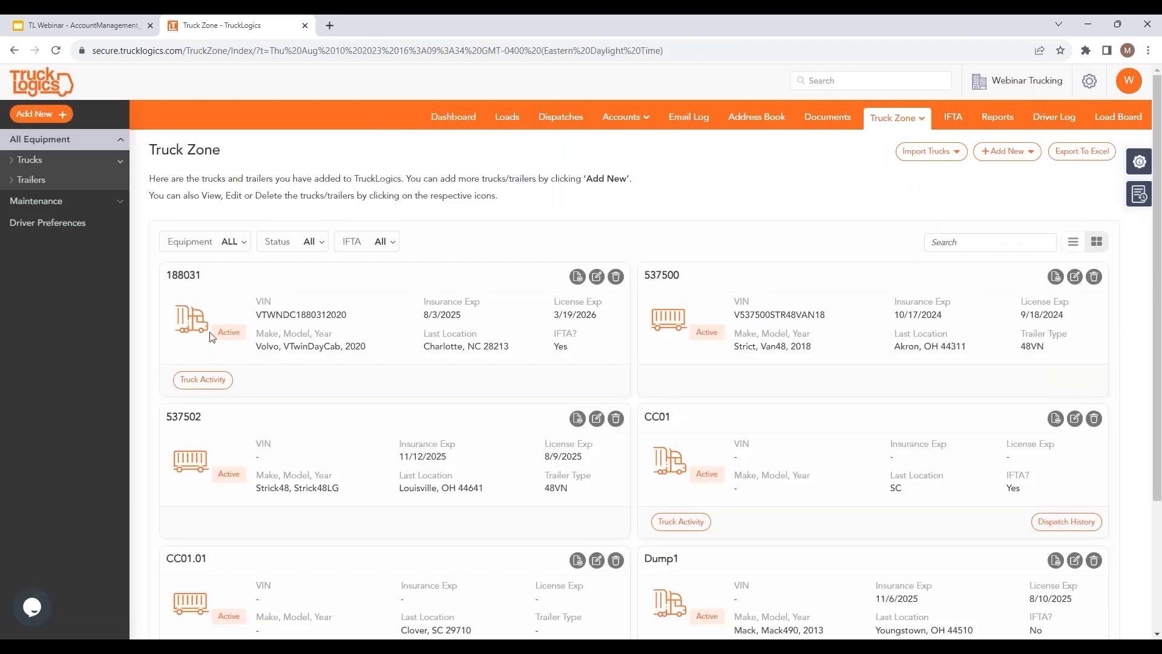
scroll(595, 365, down, 2)
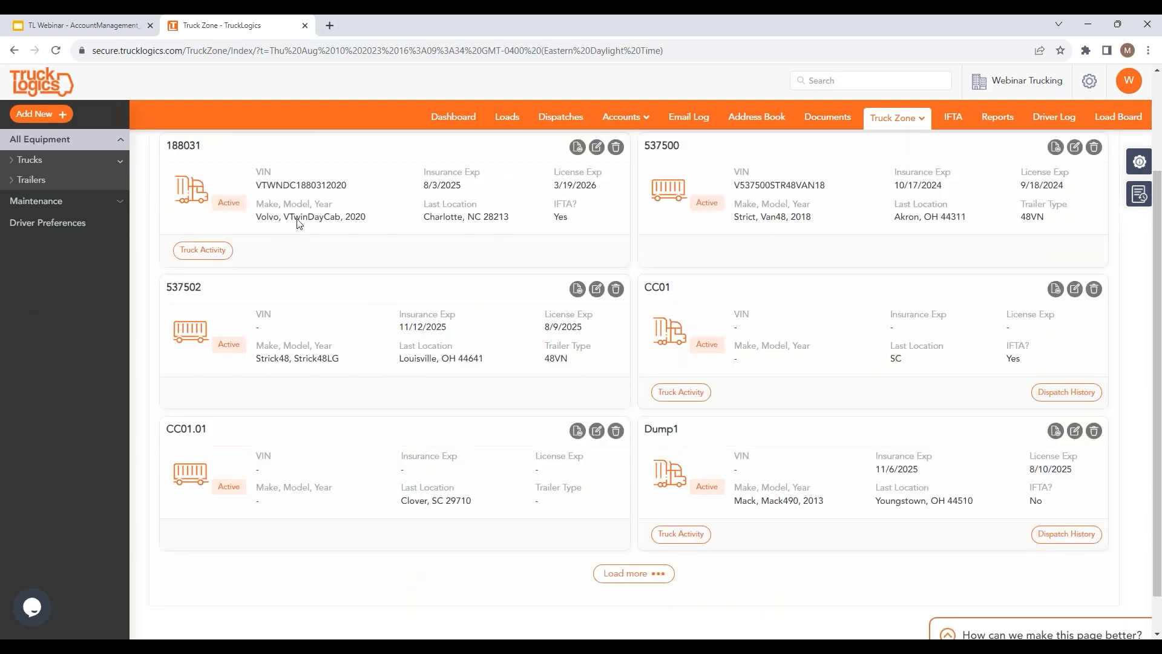
click(469, 121)
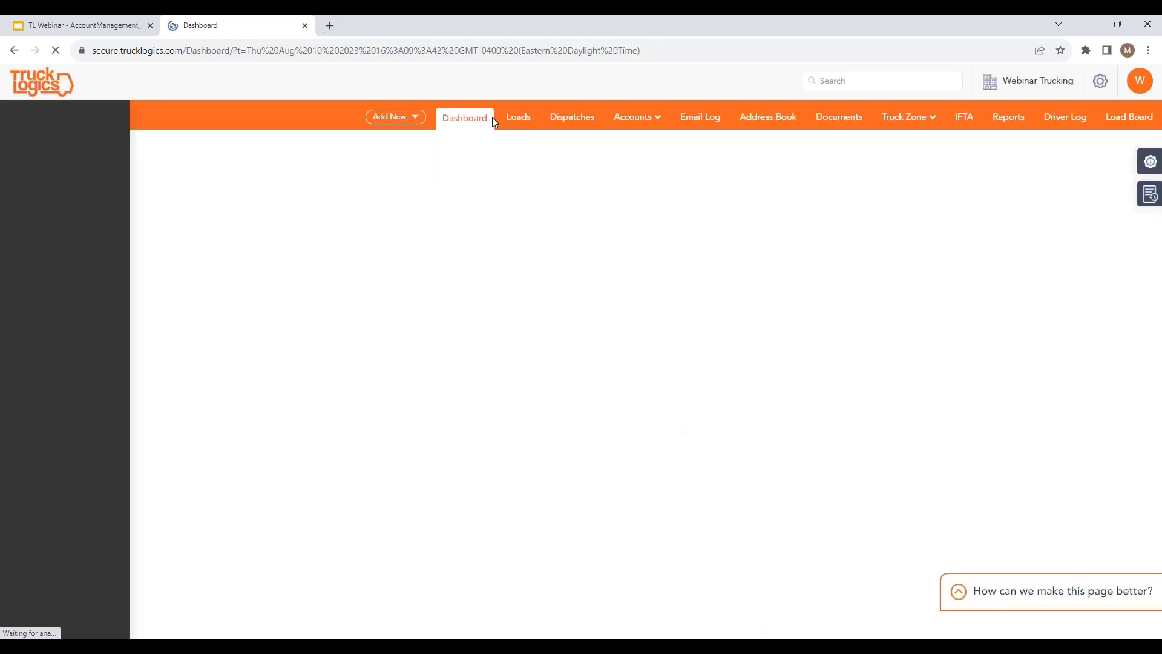
click(561, 117)
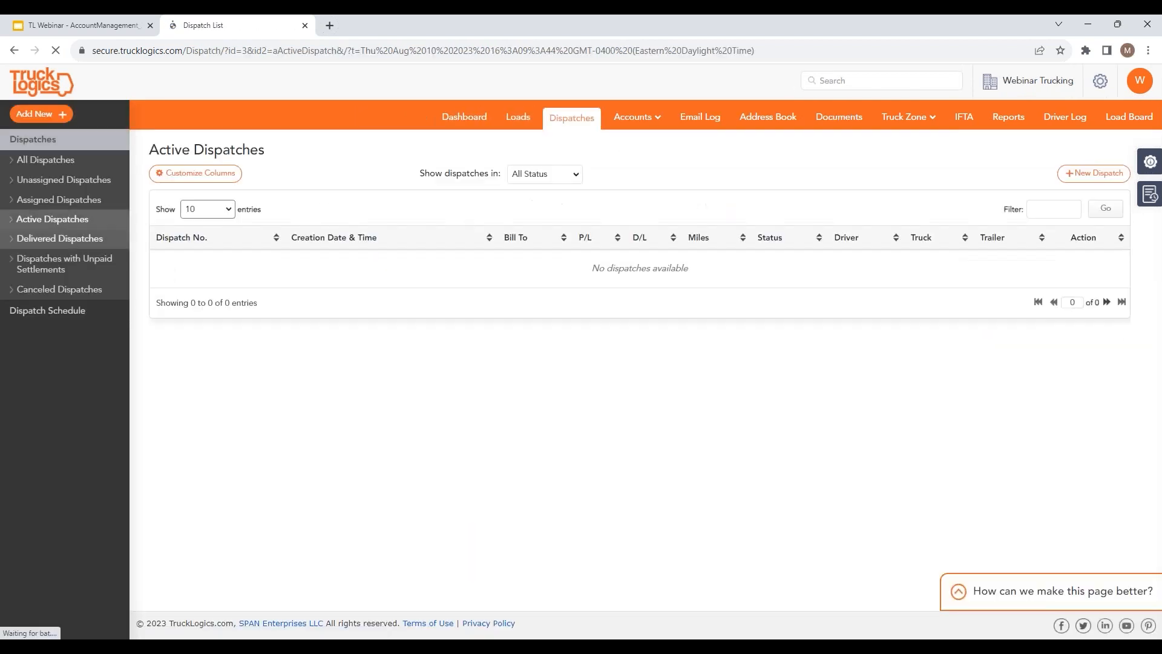
click(465, 116)
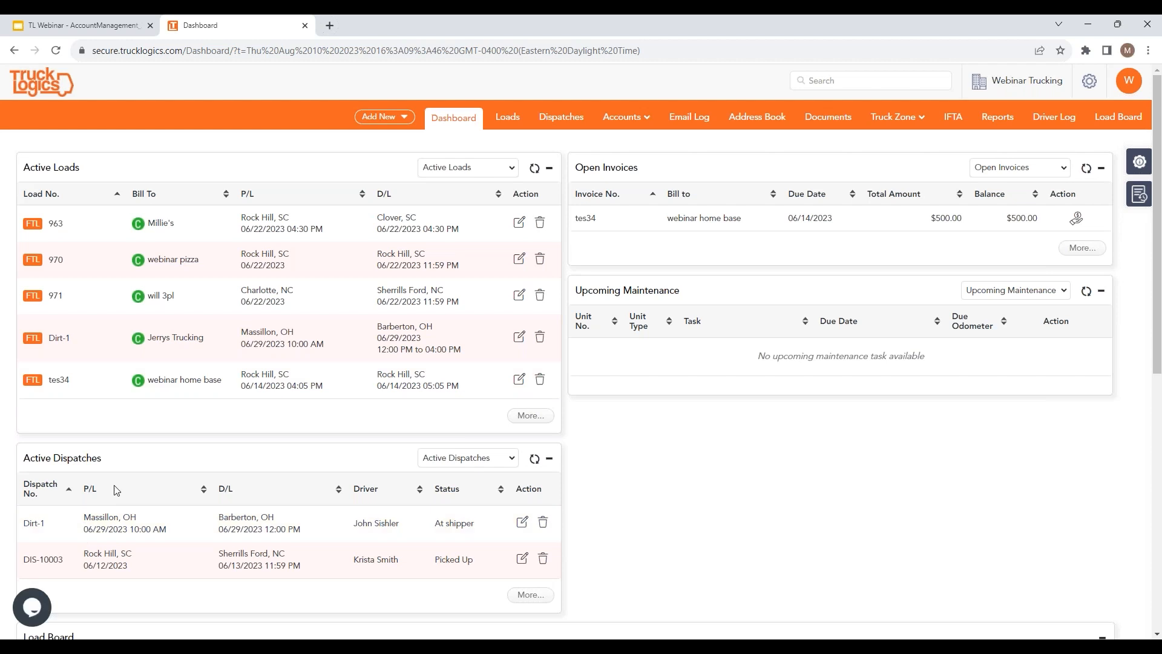
scroll(36, 520, down, 1)
Step: Open the Dirt-1 active dispatch, view its truck route, and go back to Truck Zone Equipment
scroll(60, 502, down, 2)
click(60, 387)
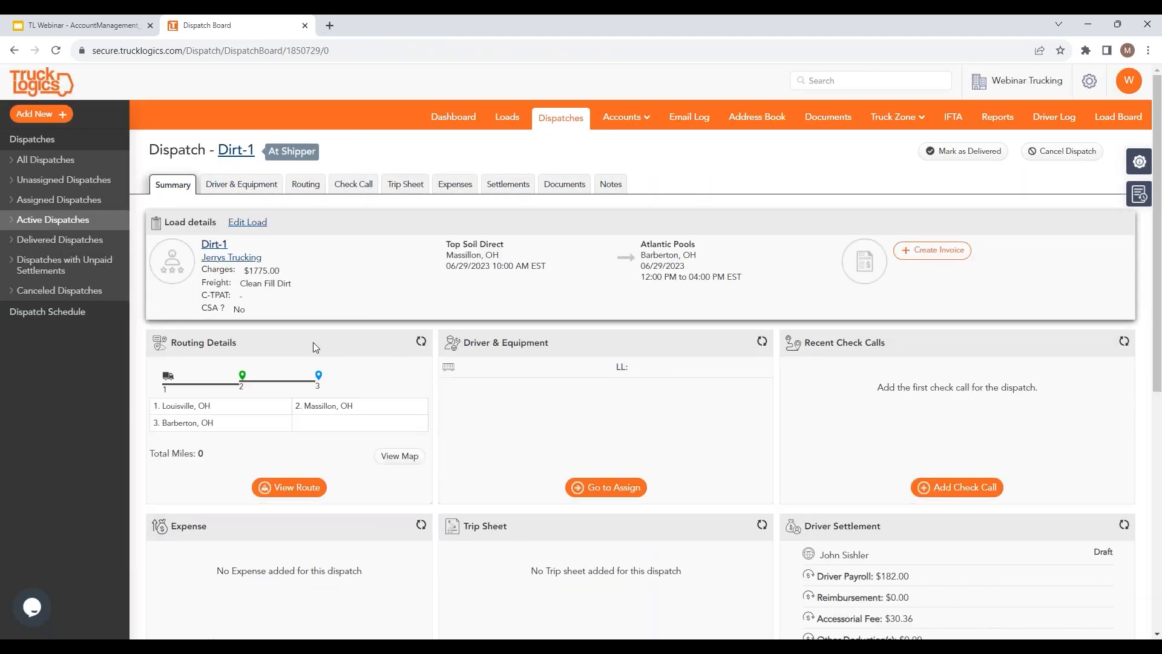
click(288, 488)
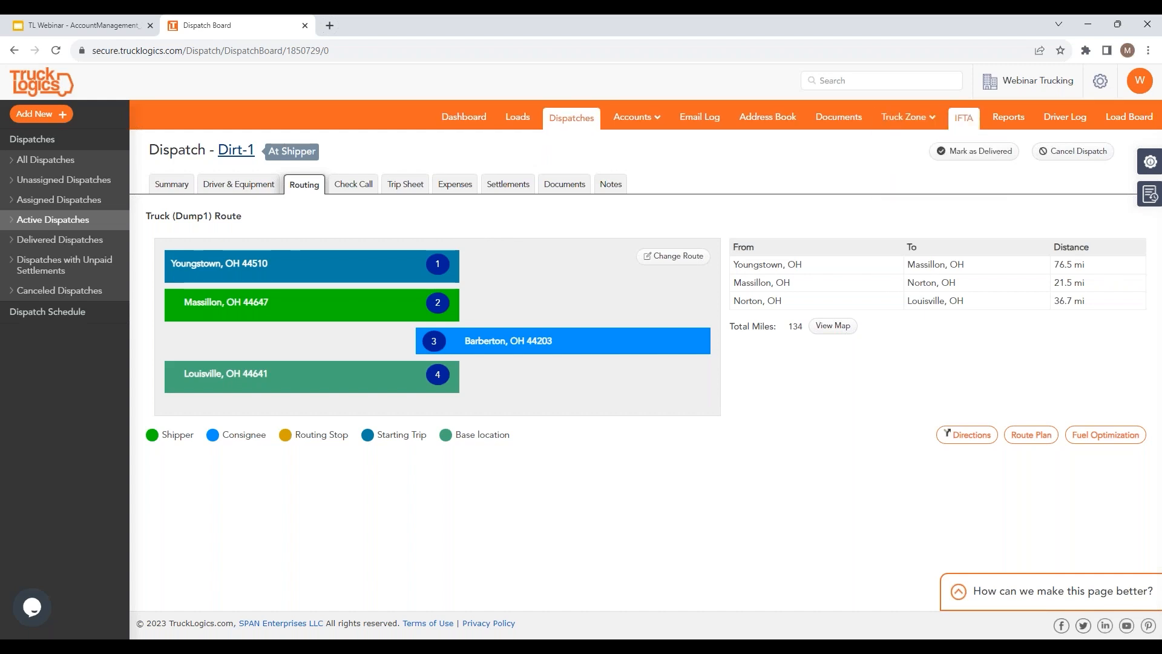
mouse_move(908, 117)
click(909, 141)
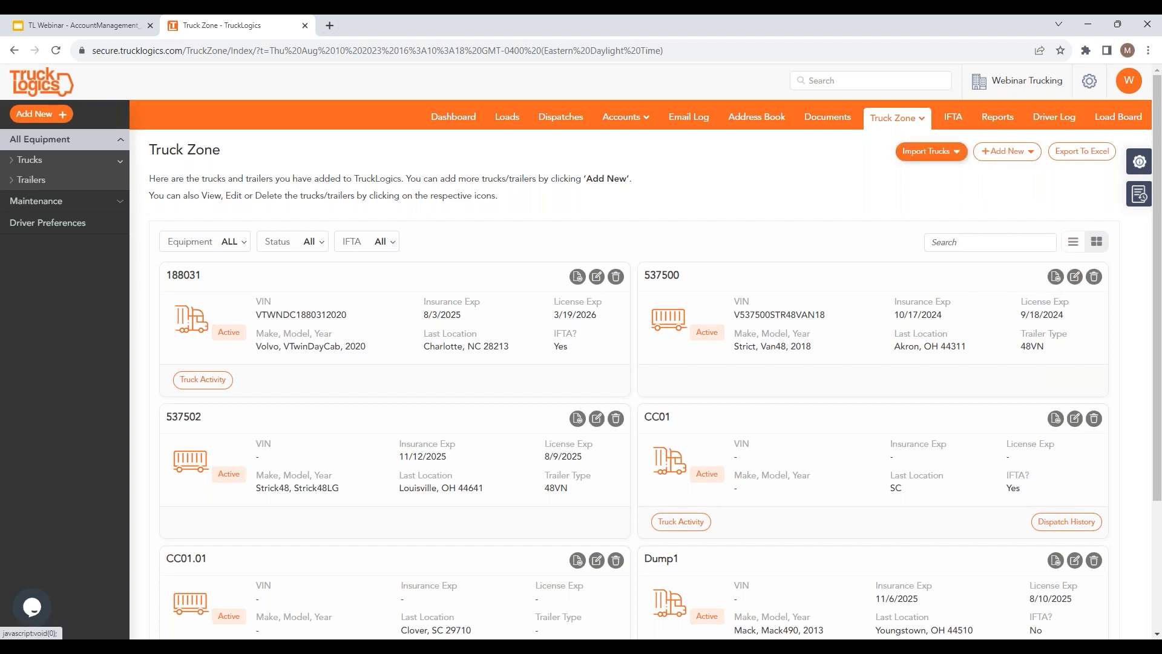
click(602, 280)
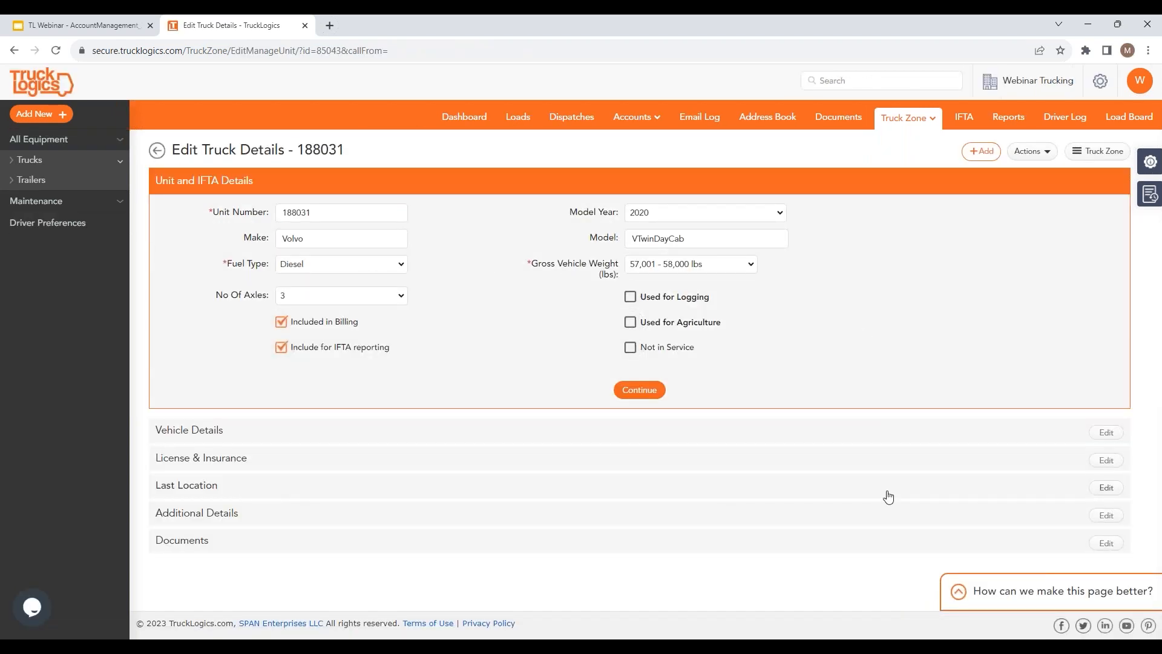
click(1105, 487)
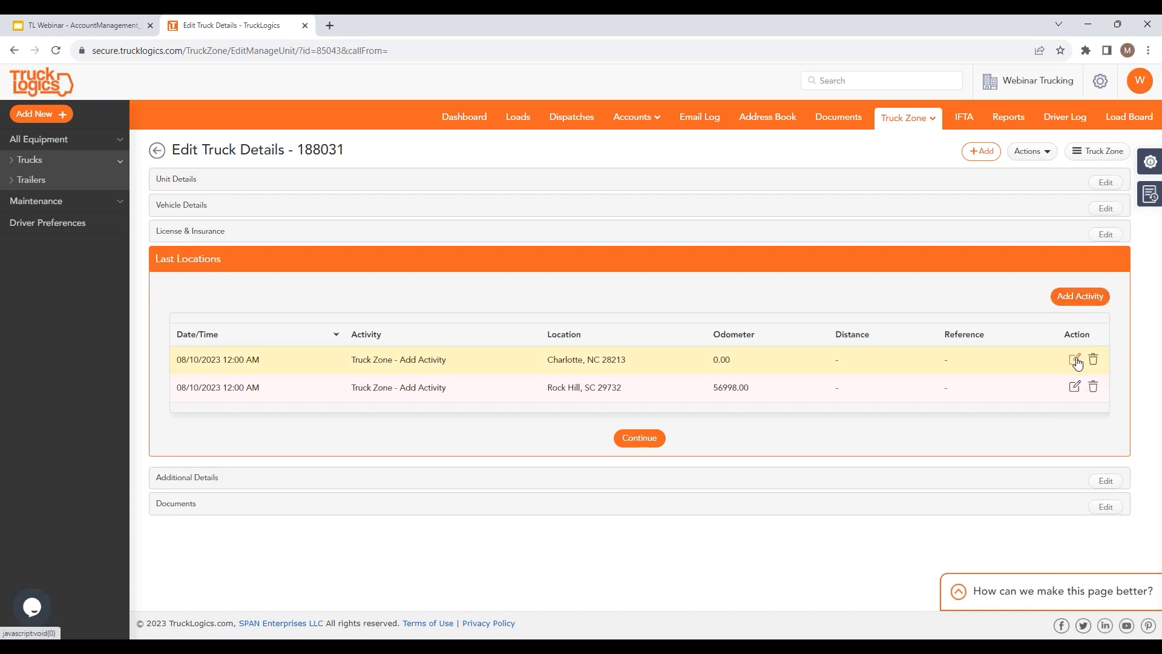
click(1074, 388)
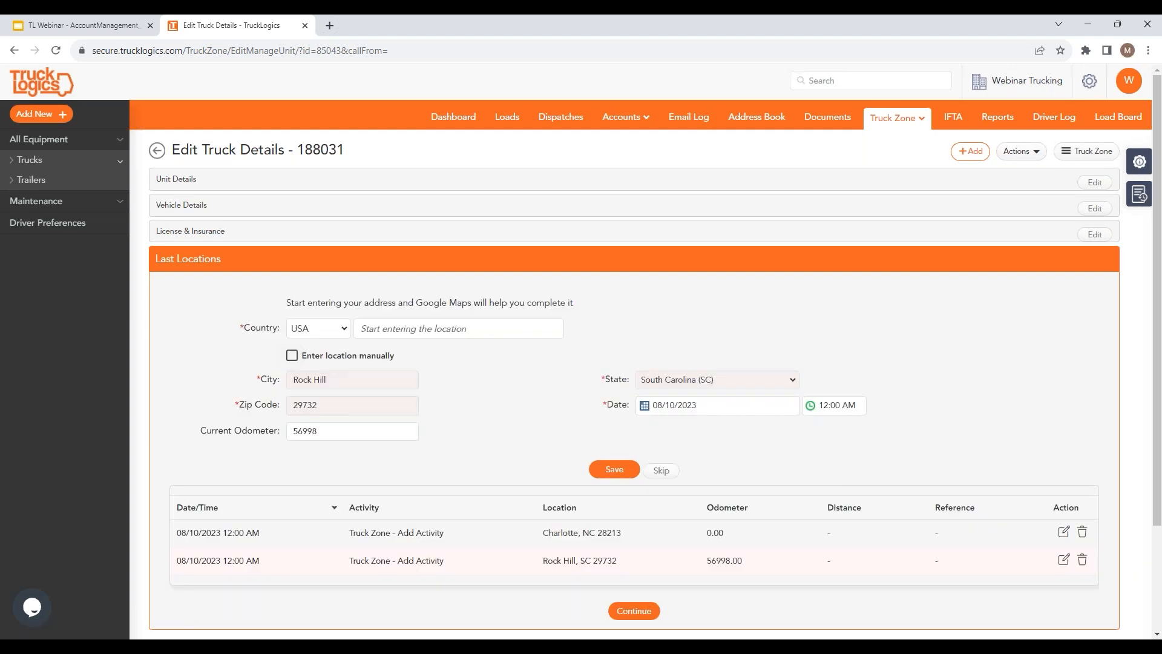
scroll(507, 501, down, 2)
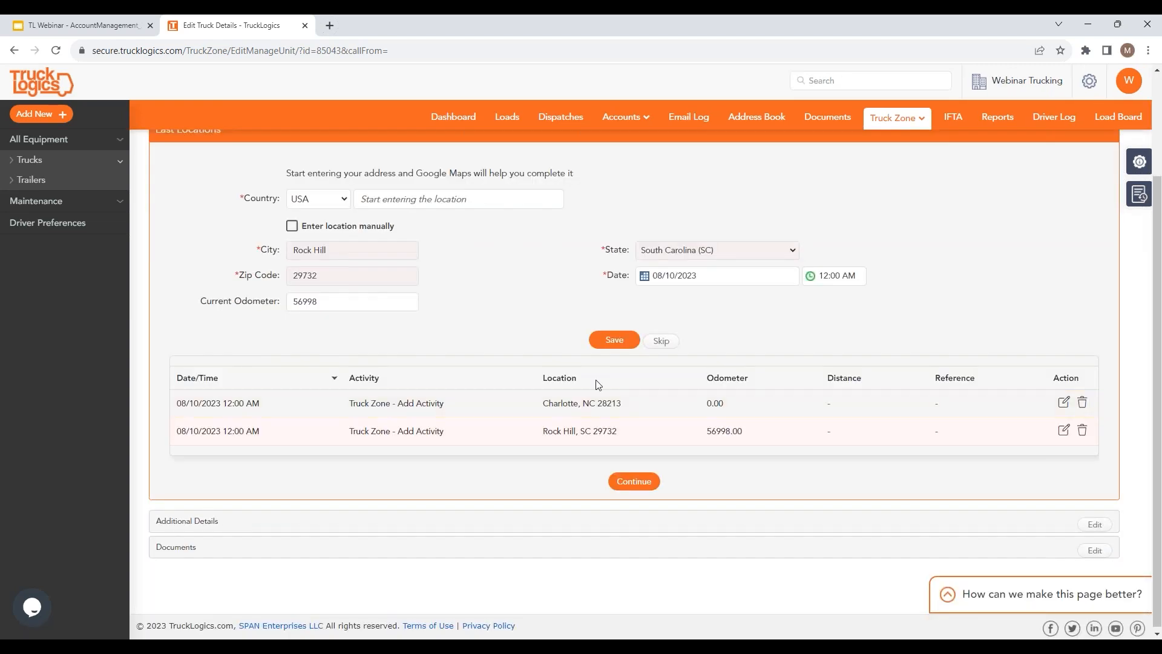
click(418, 199)
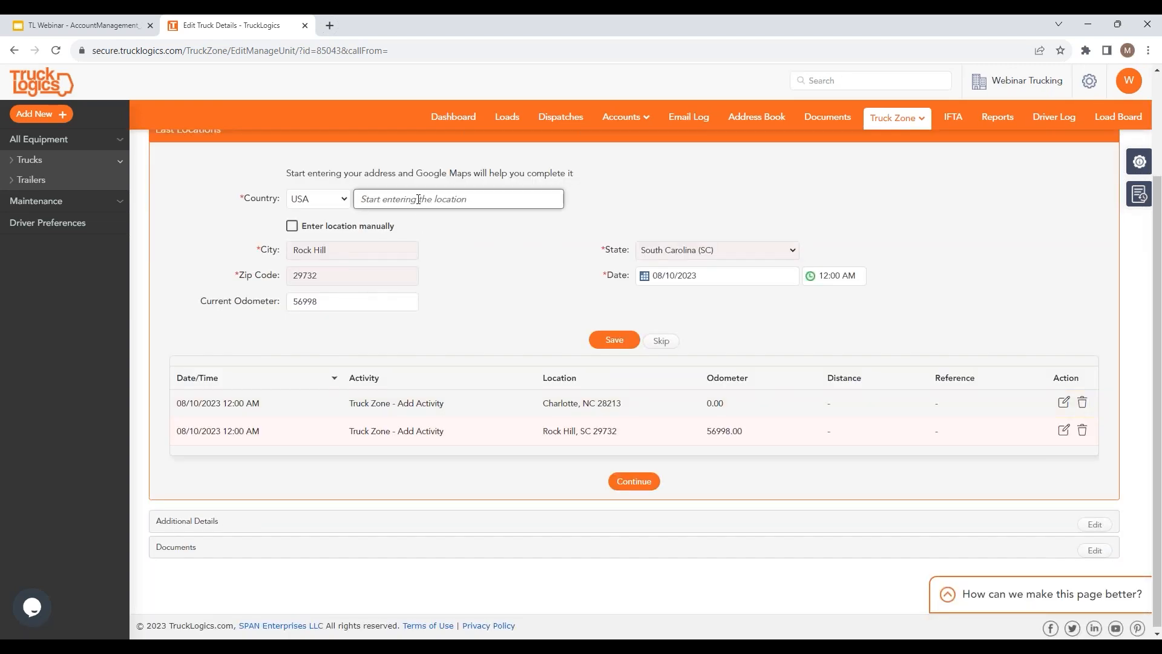
text(96)
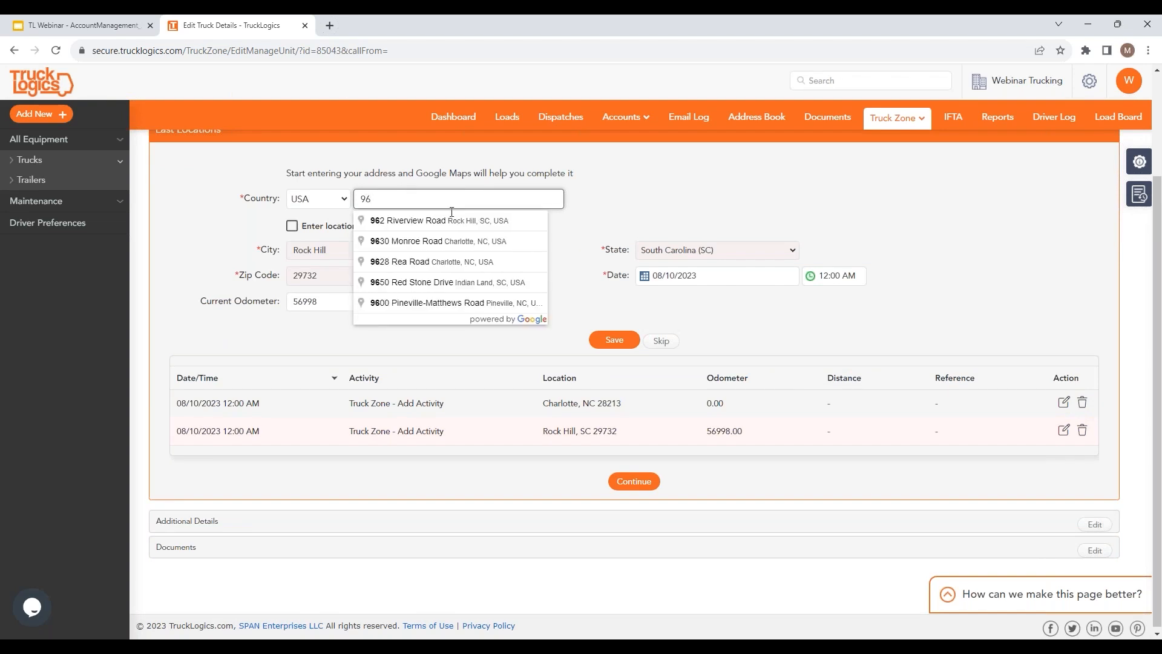
click(434, 220)
click(611, 339)
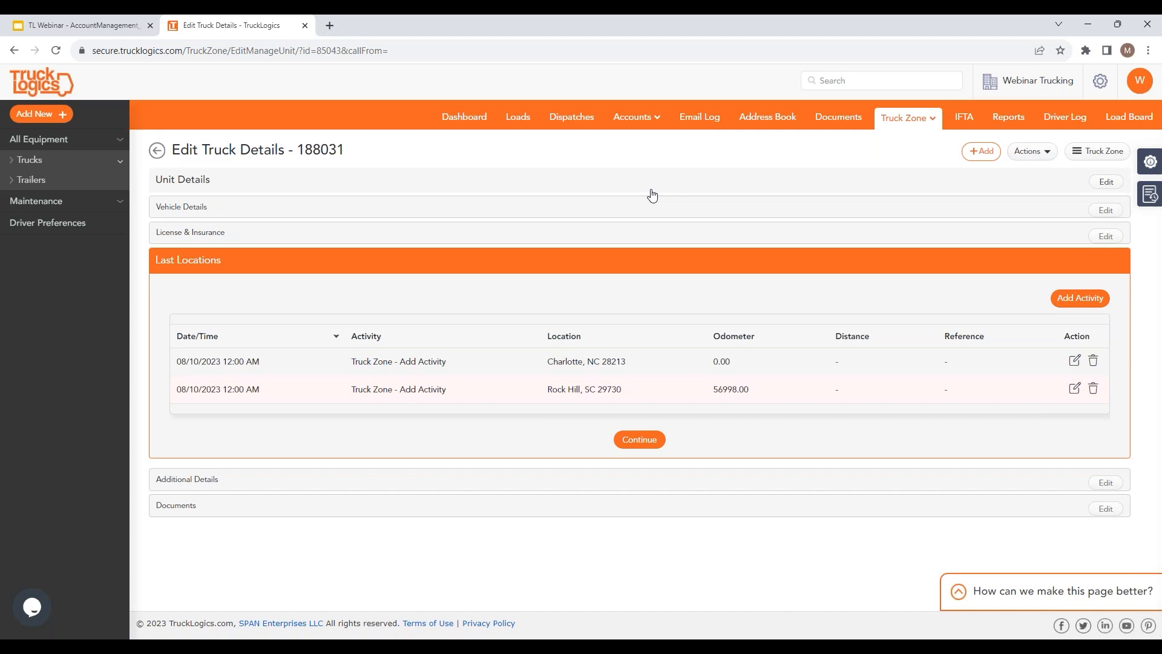
click(574, 117)
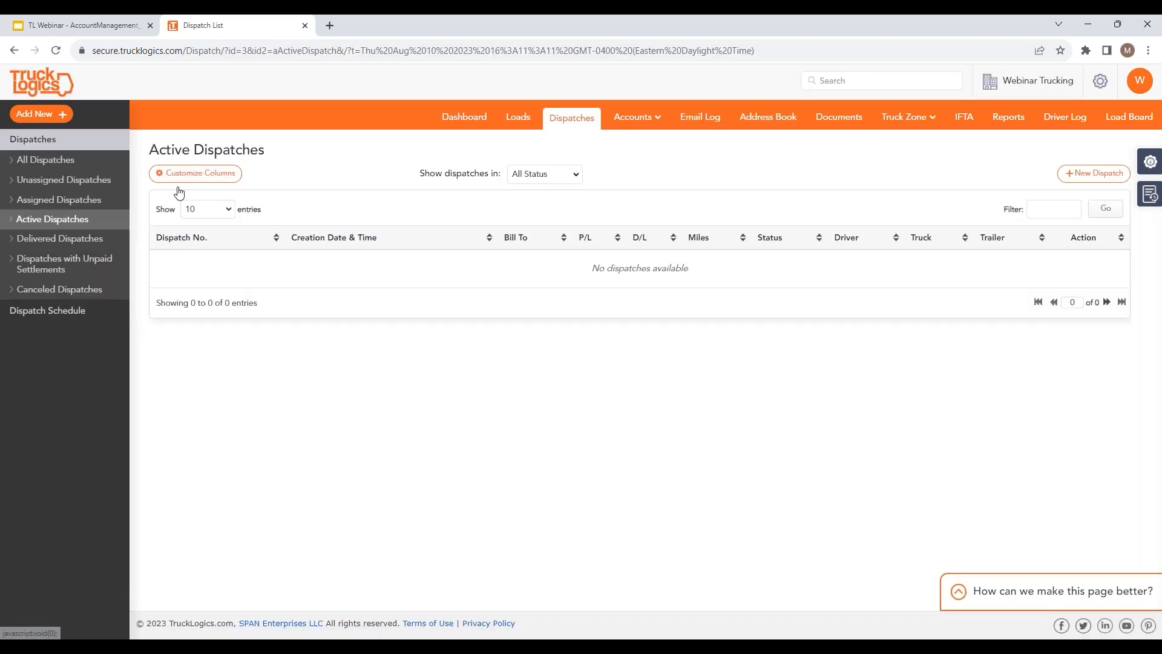
Step: Generate the Truck Report for unit 188031 with duration Previous Year to Date
click(926, 117)
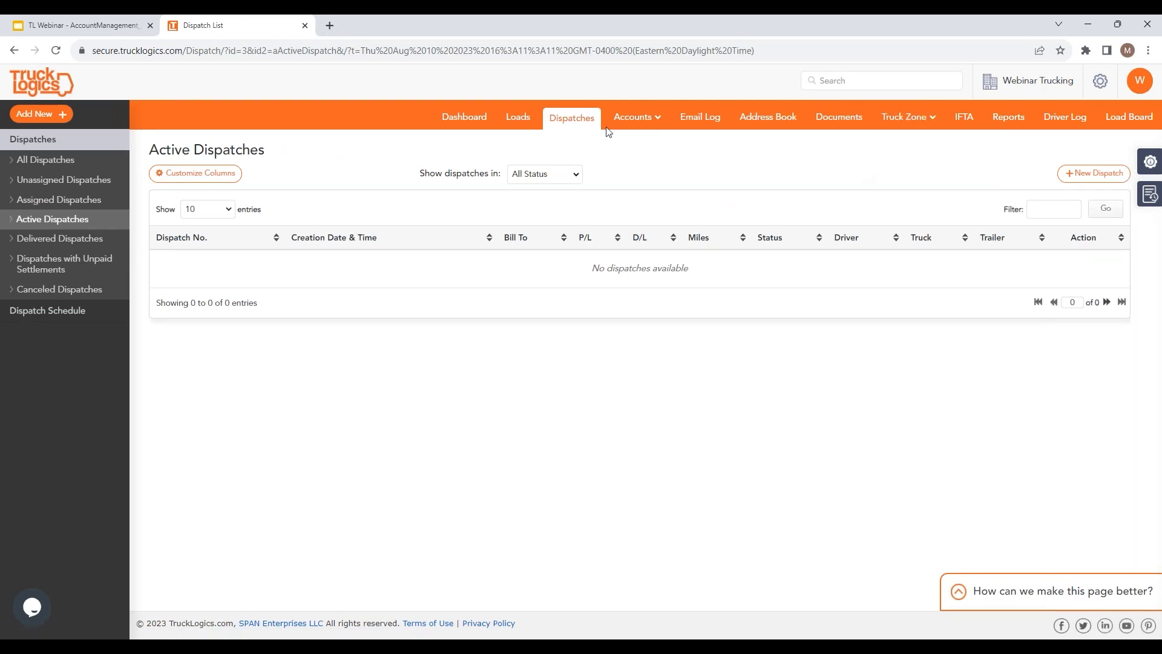
click(1006, 118)
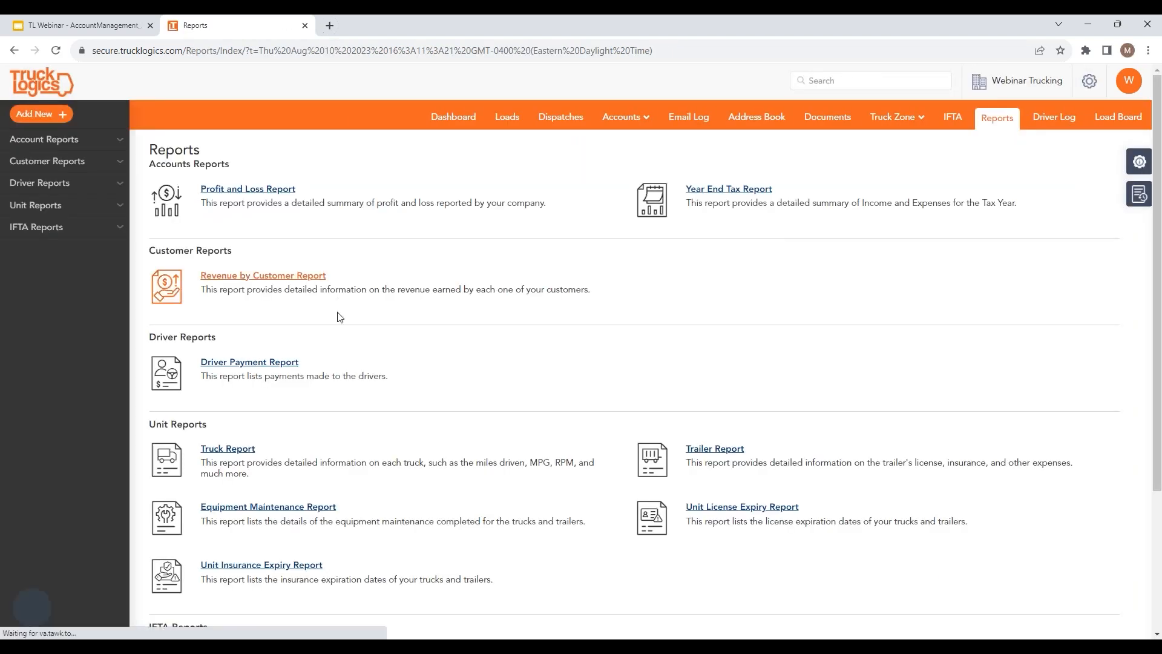
click(224, 450)
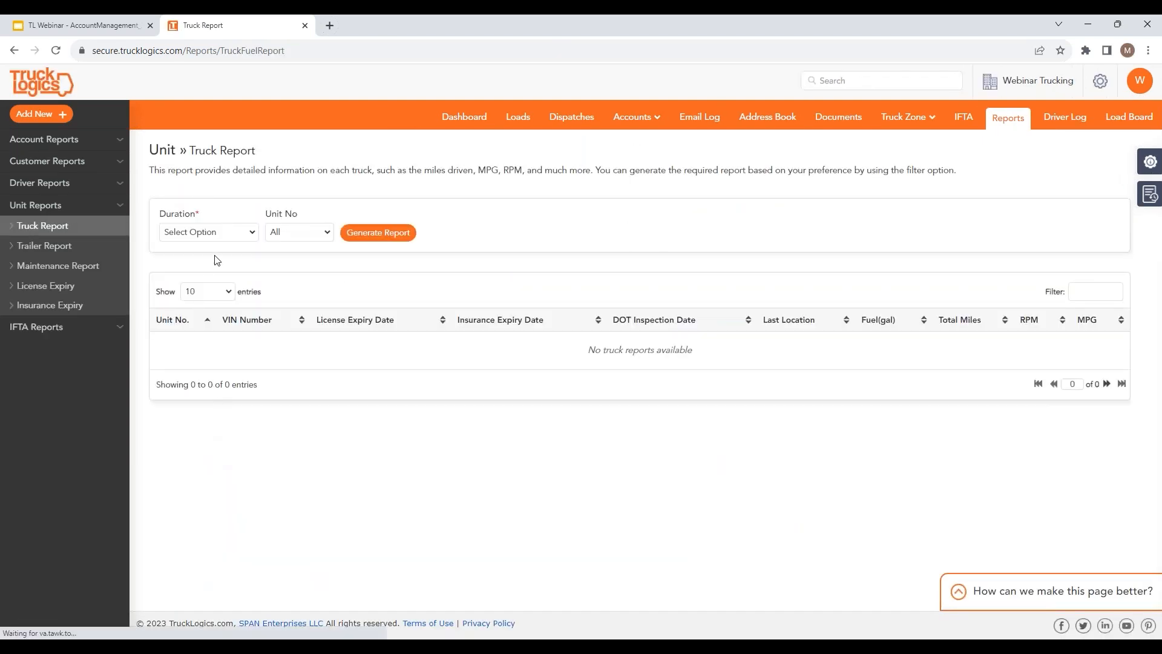
click(199, 233)
click(179, 280)
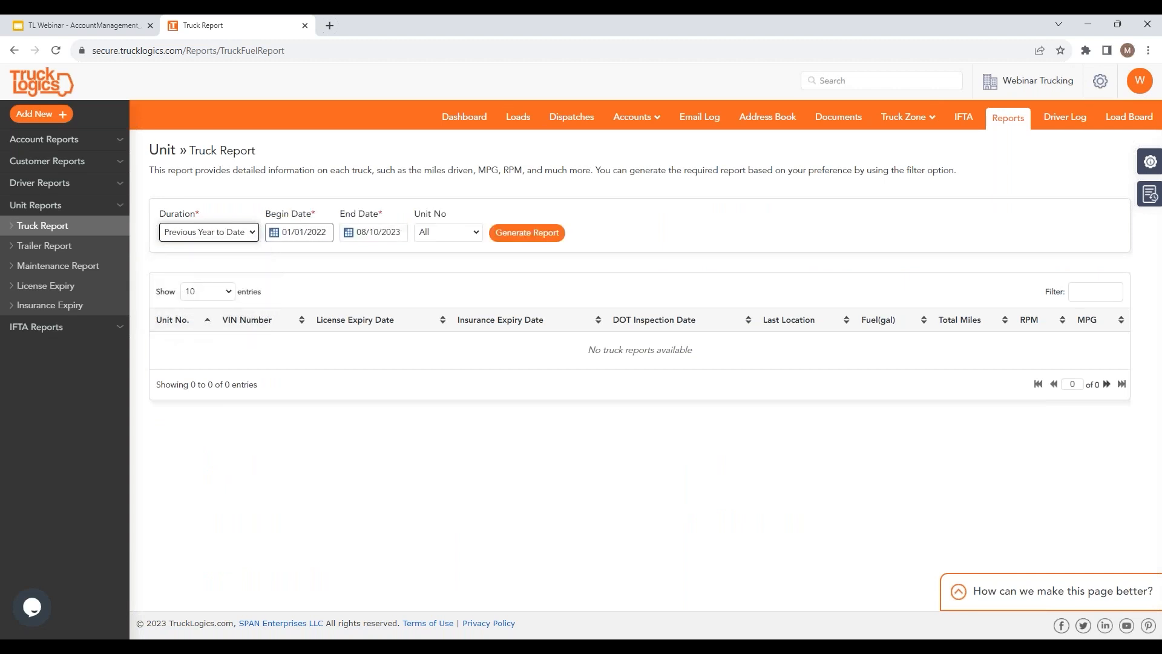
click(467, 237)
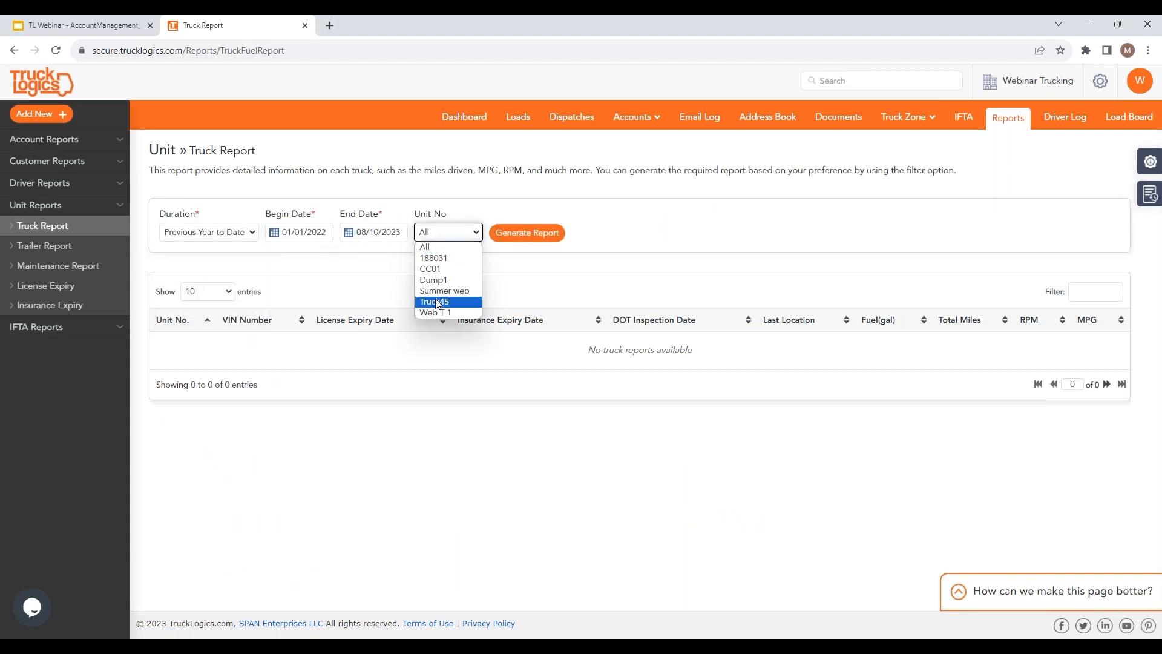
click(445, 259)
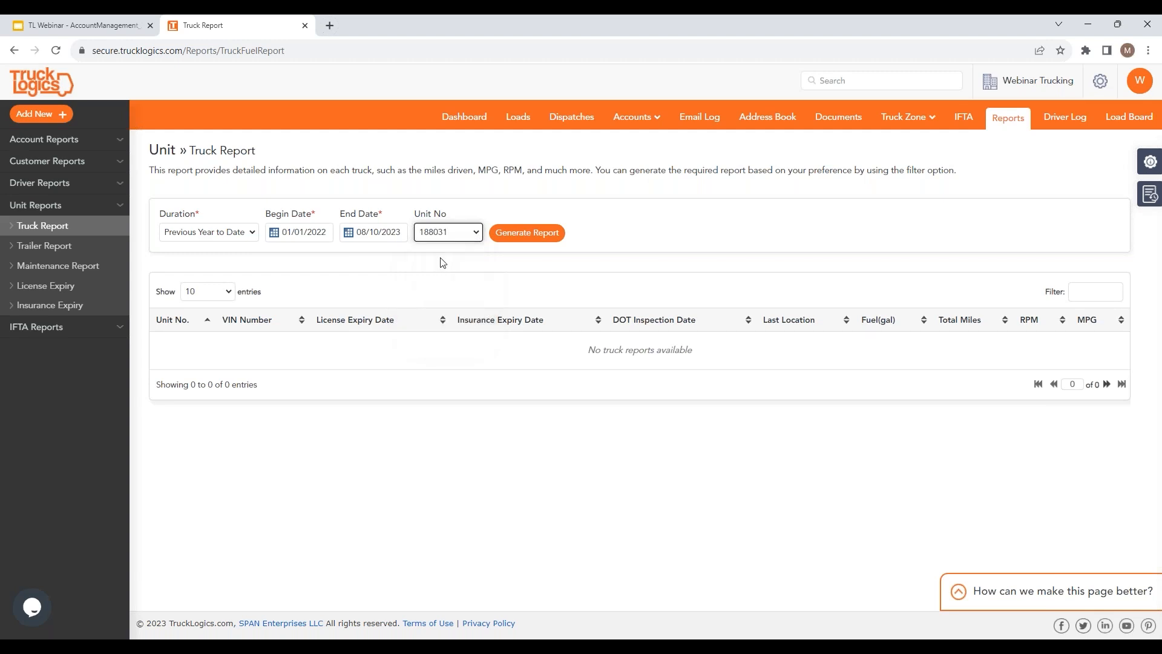
click(530, 232)
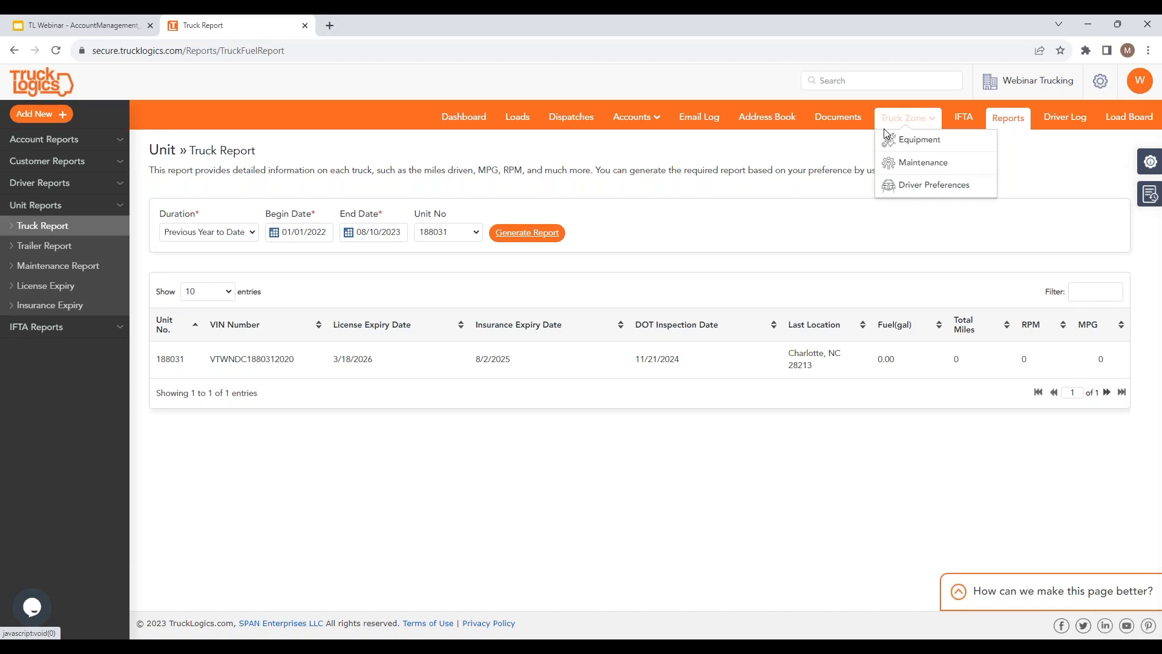
Step: Open the Truck and Trailer Pics folder and preview the Combo.JPG photo
click(853, 123)
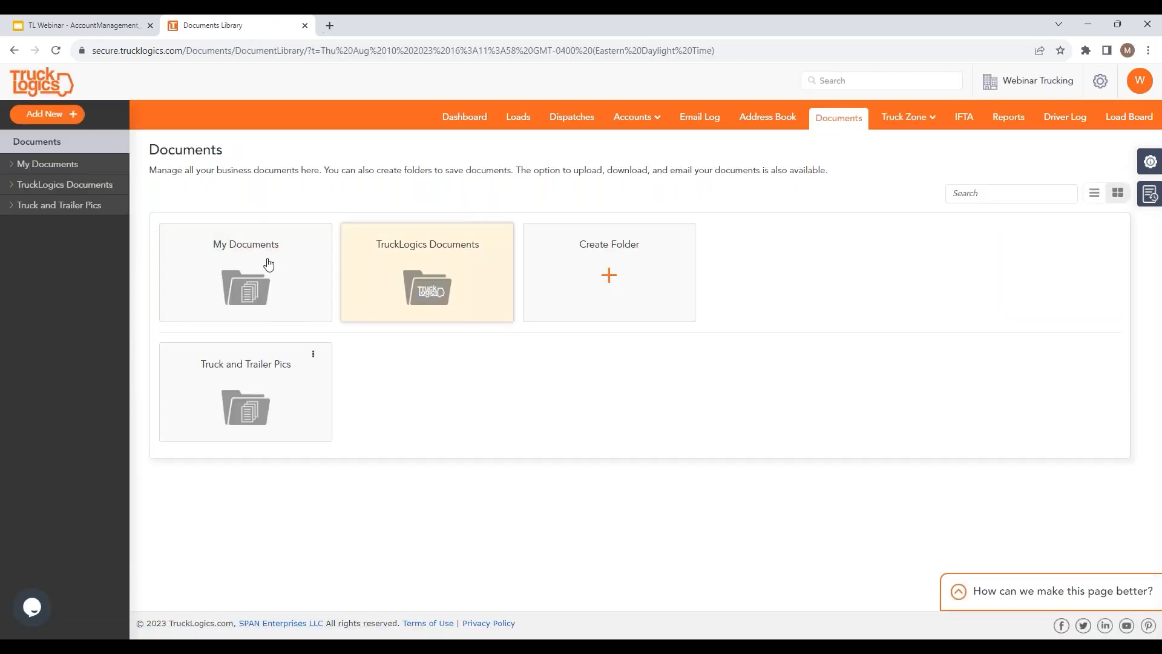
click(265, 380)
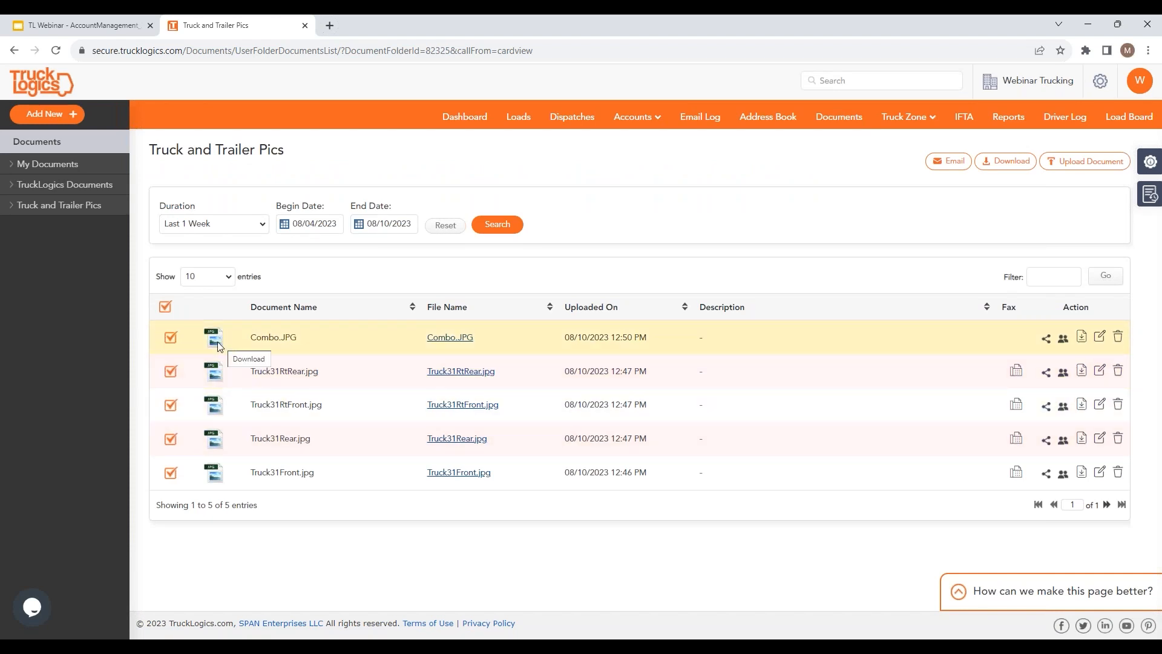
click(447, 339)
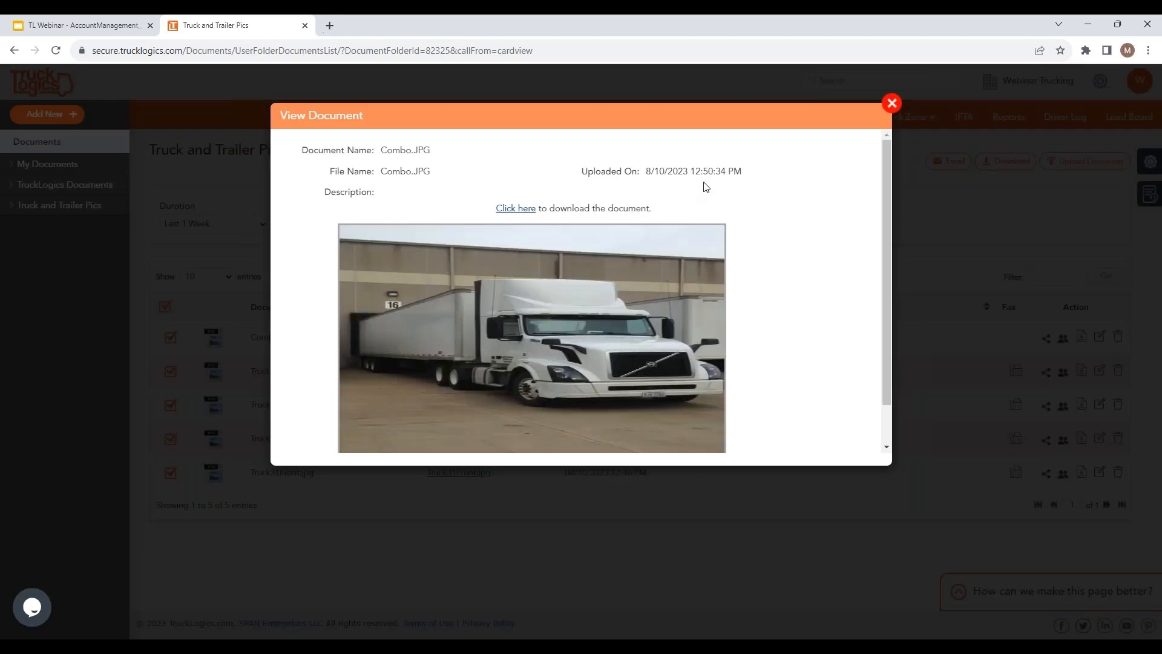
click(892, 102)
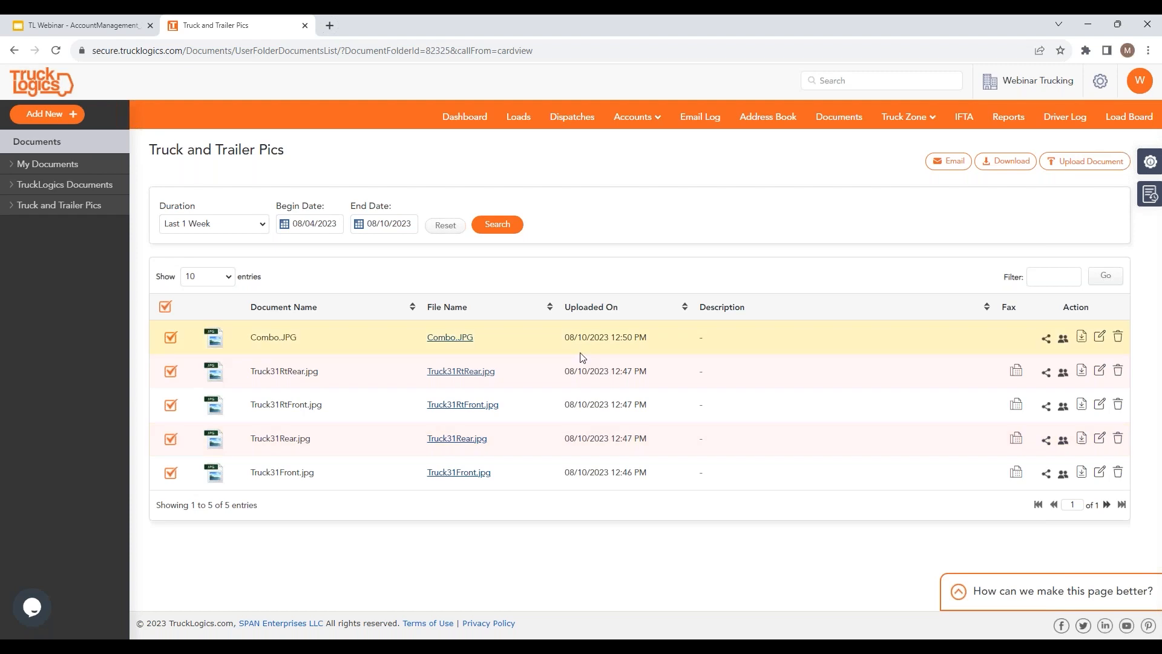
Step: Preview Truck31RtRear.jpg, then go to the Truck Zone equipment list
click(461, 371)
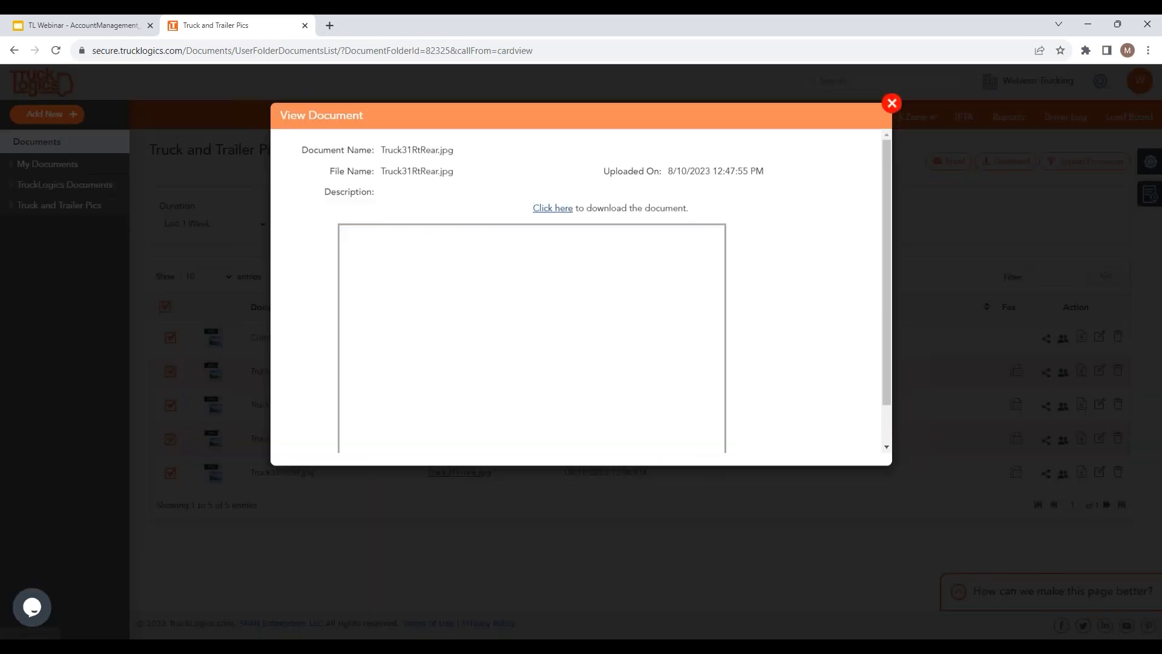
click(892, 104)
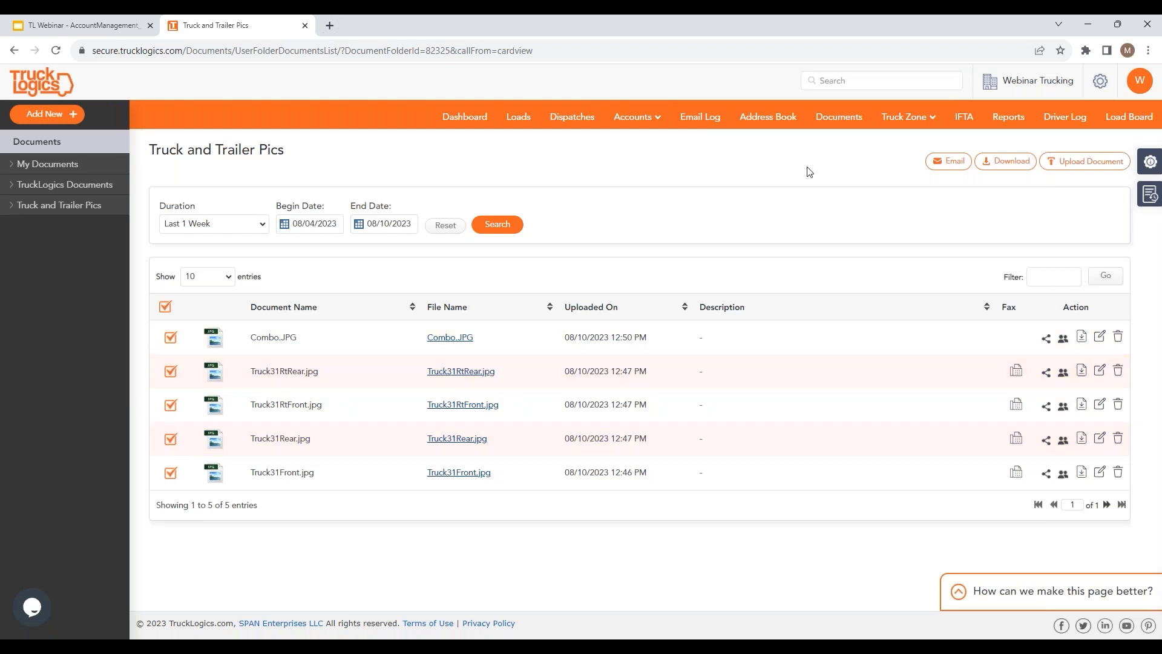
click(847, 118)
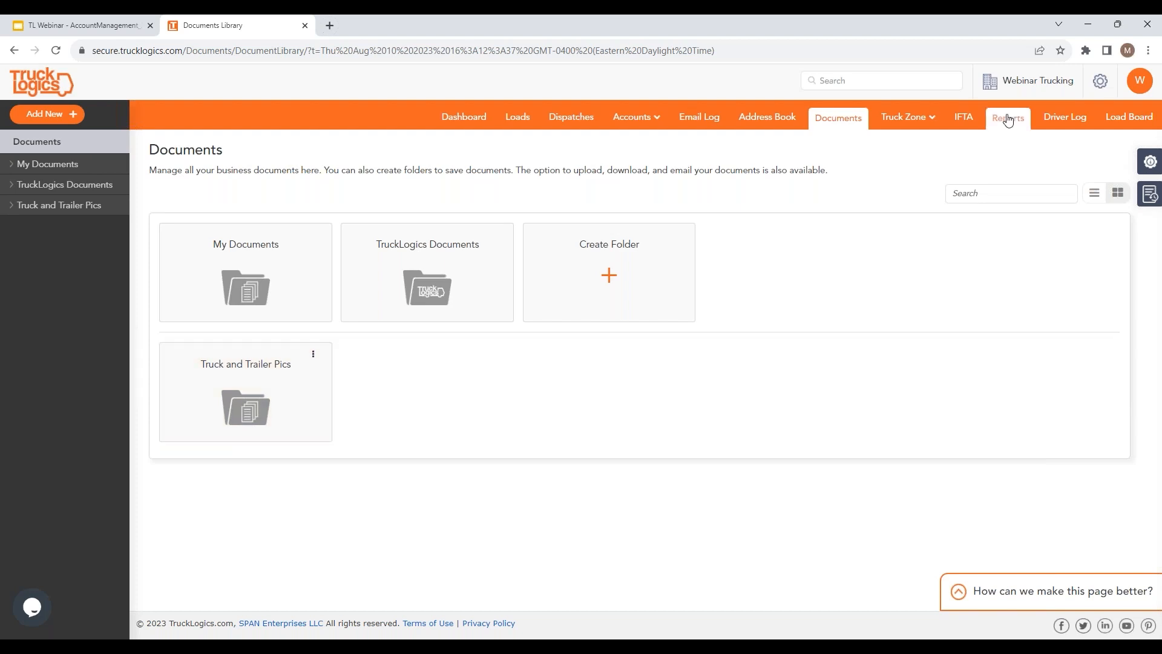
click(904, 117)
click(920, 140)
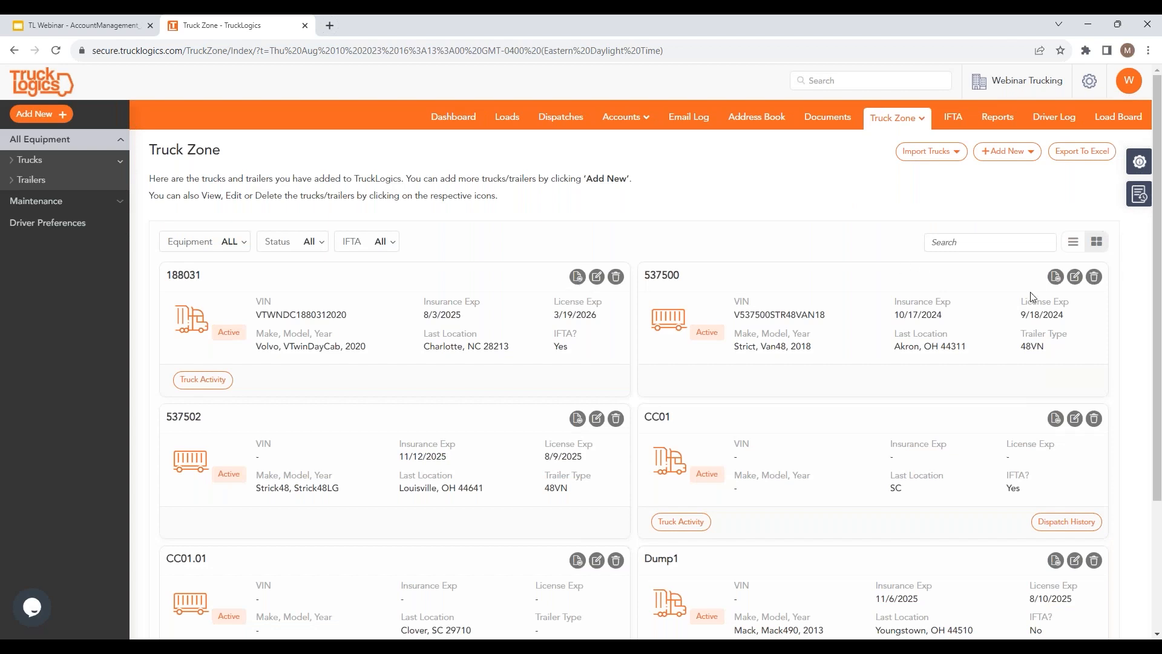
Step: Open trailer 537500's details and show its attached documents
click(1071, 280)
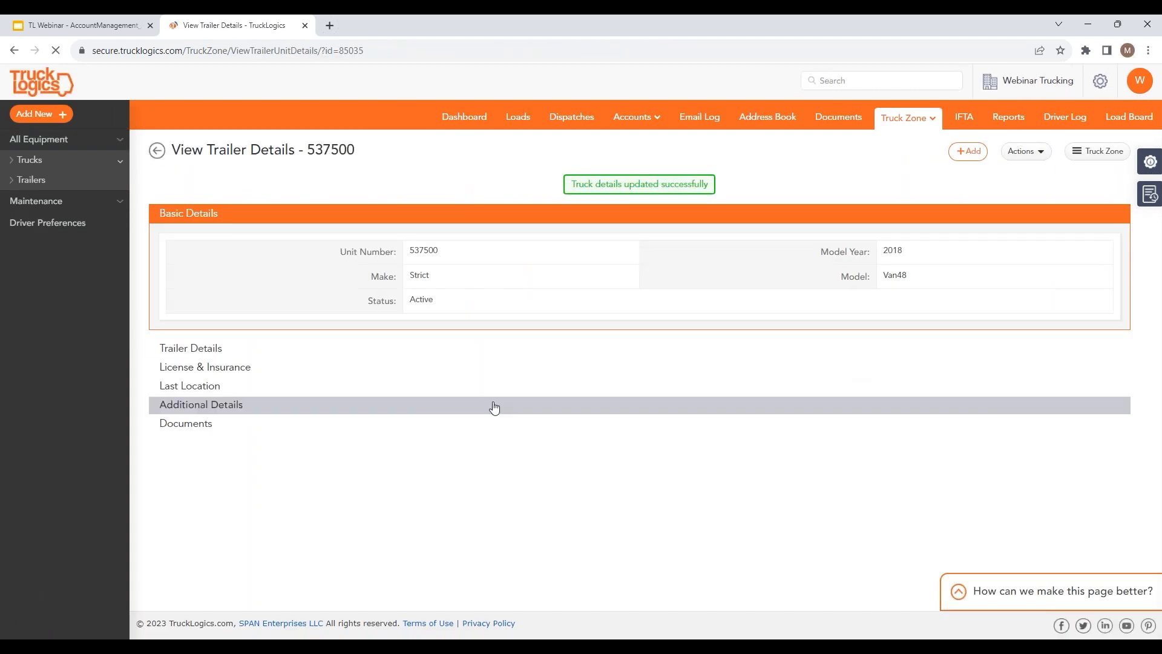
click(201, 422)
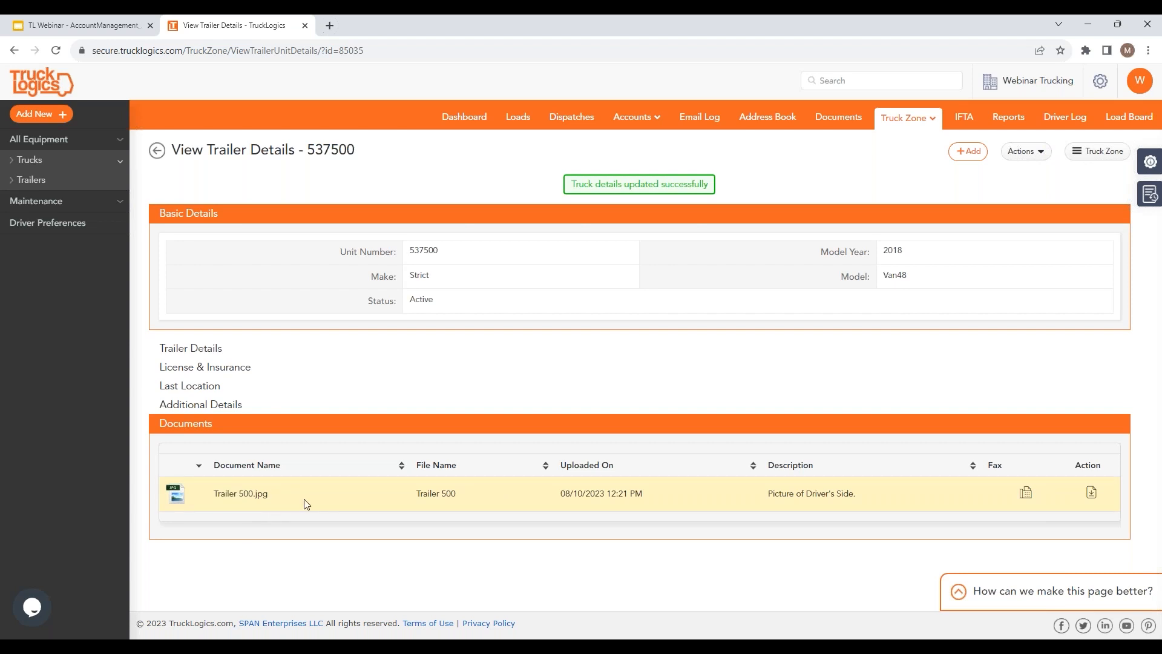
drag(427, 493, 422, 494)
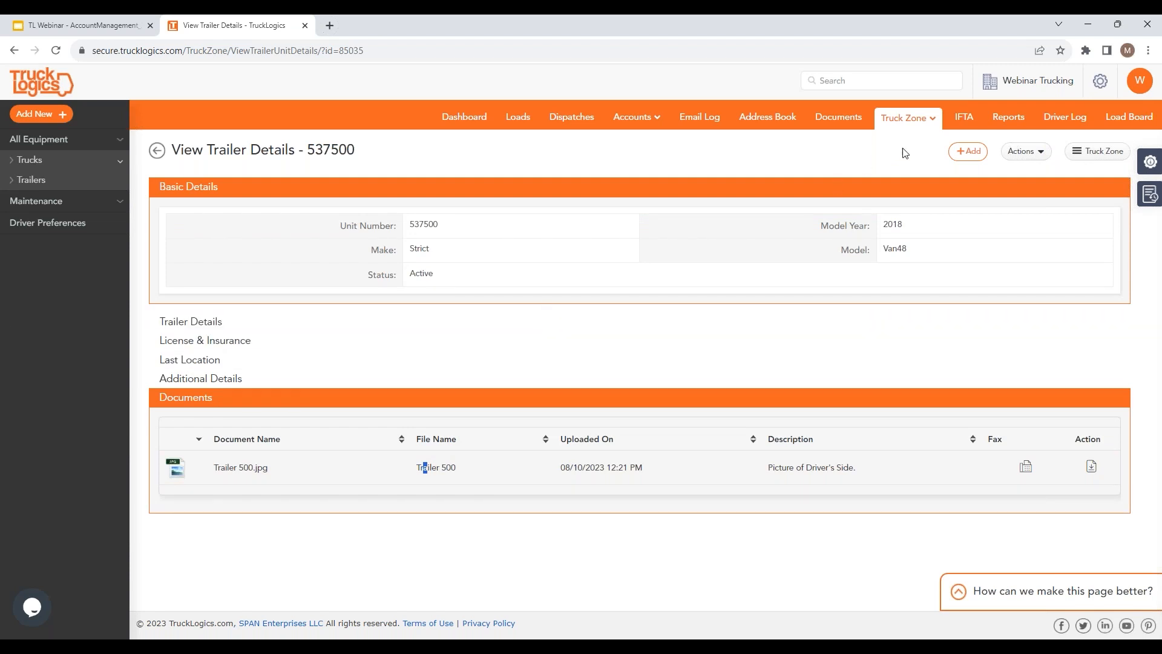
Step: Expand the trailer details, license and insurance, and last location (Akron, Ohio 44311) sections
mouse_move(913, 122)
click(176, 324)
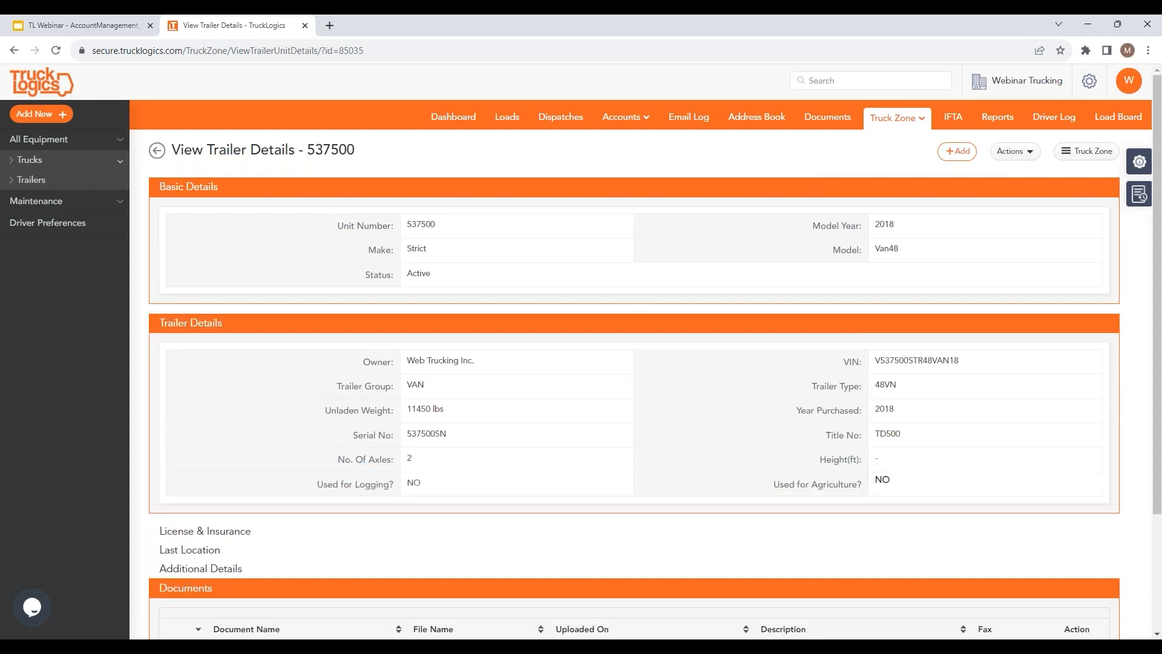
scroll(245, 326, down, 3)
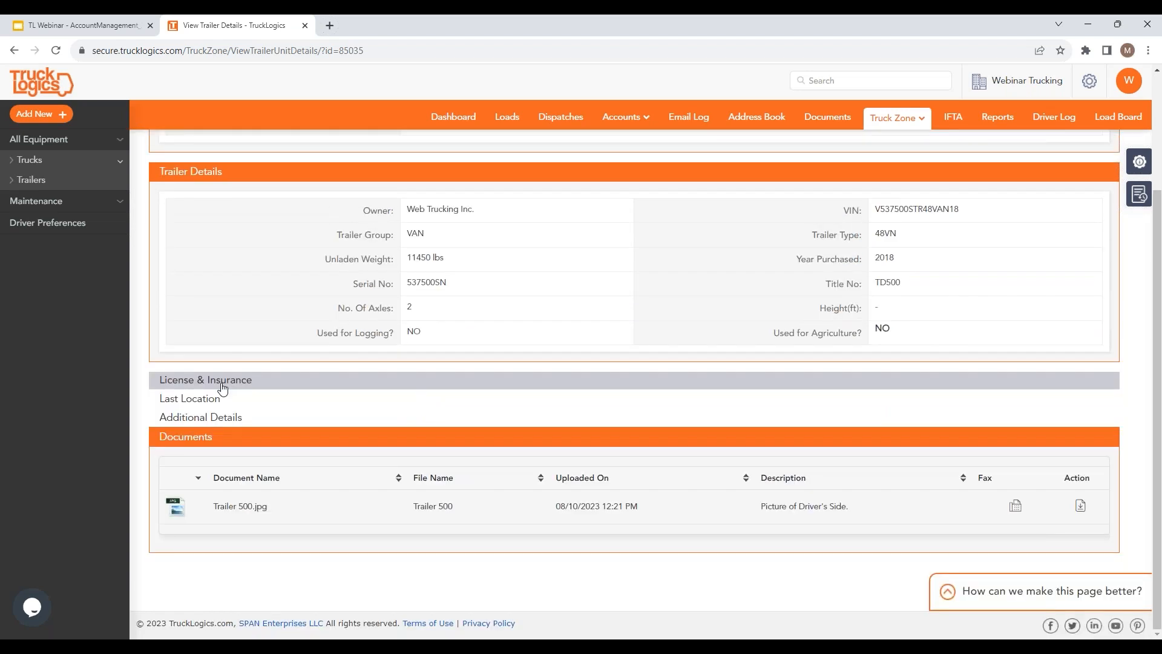
click(222, 385)
scroll(242, 389, down, 3)
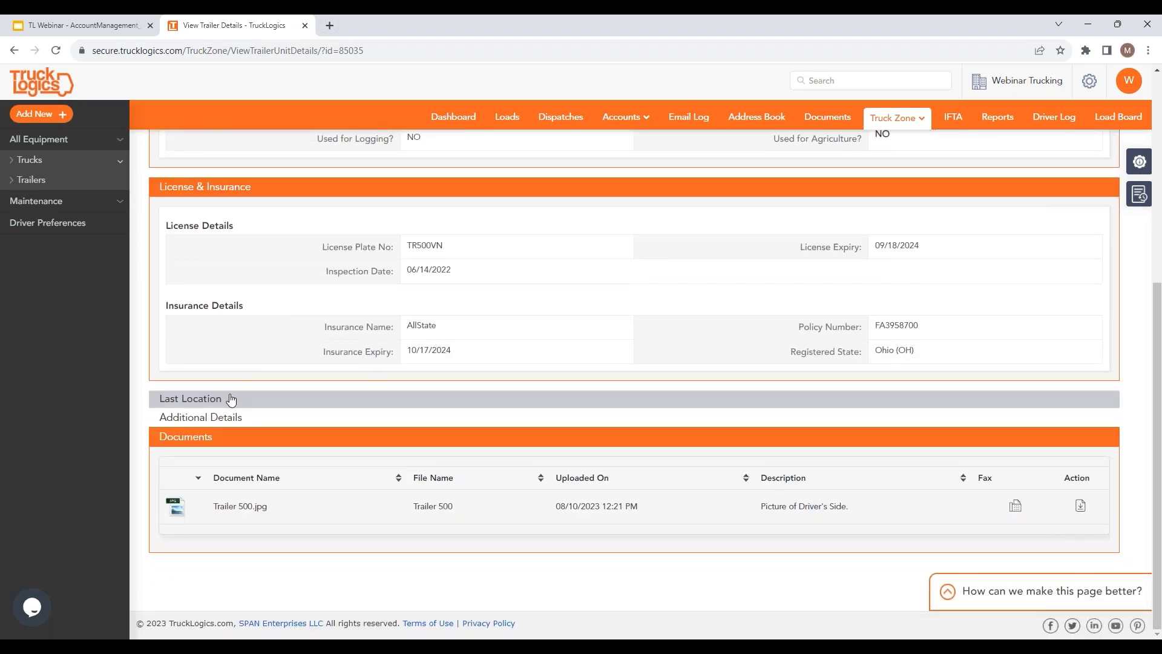
click(230, 399)
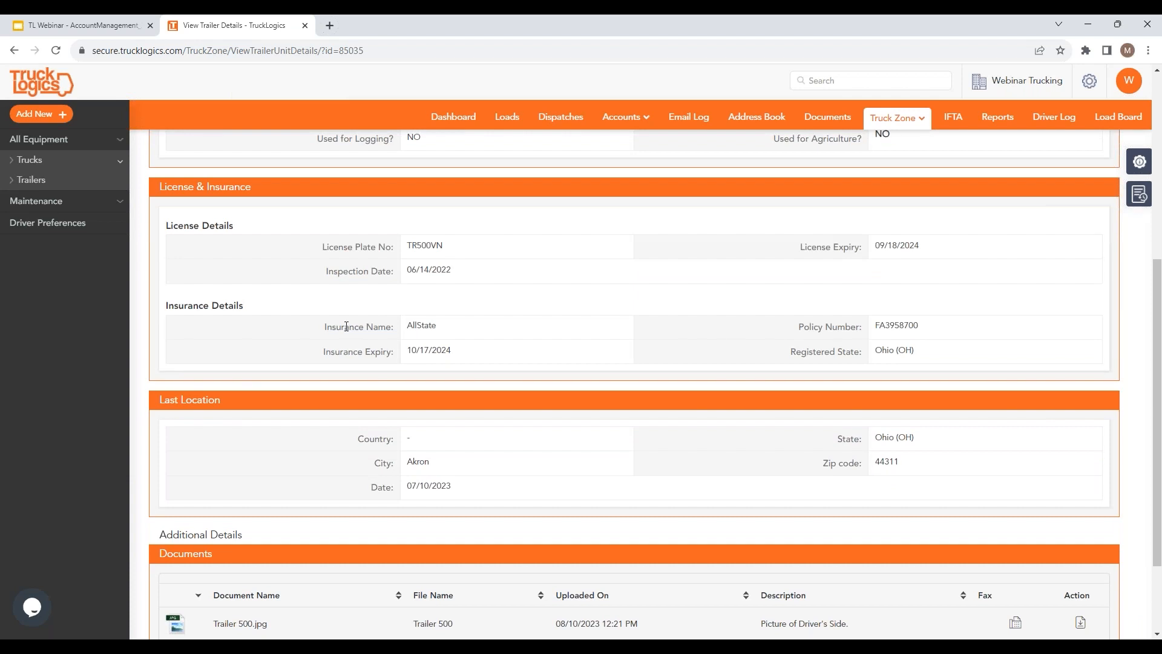
scroll(270, 319, down, 2)
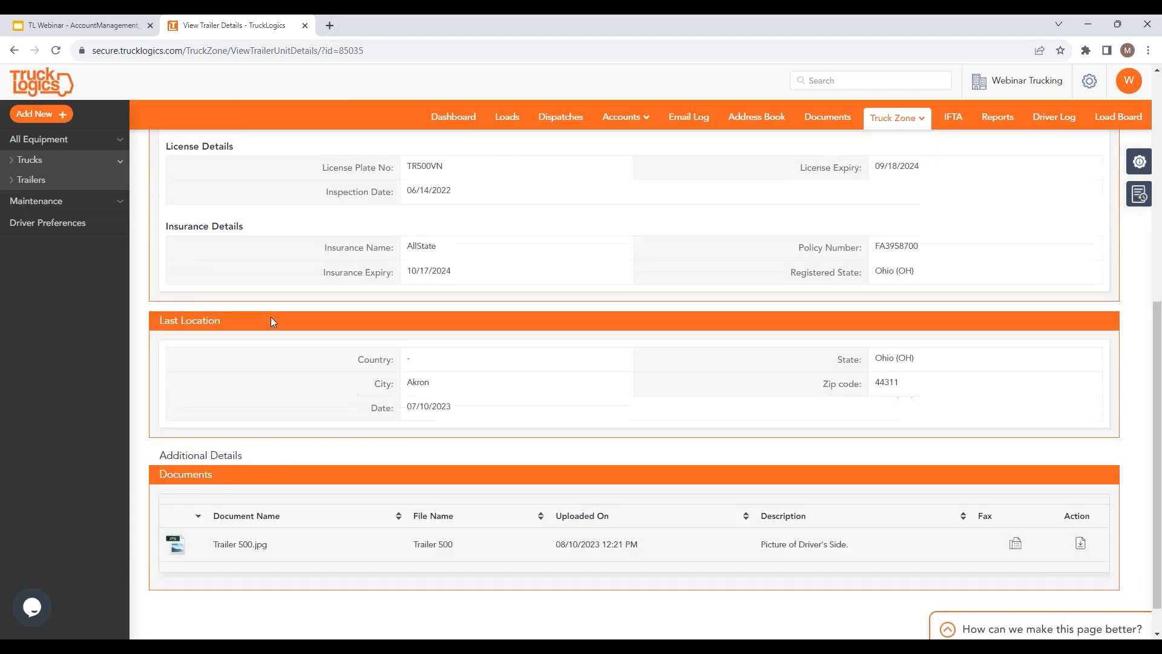